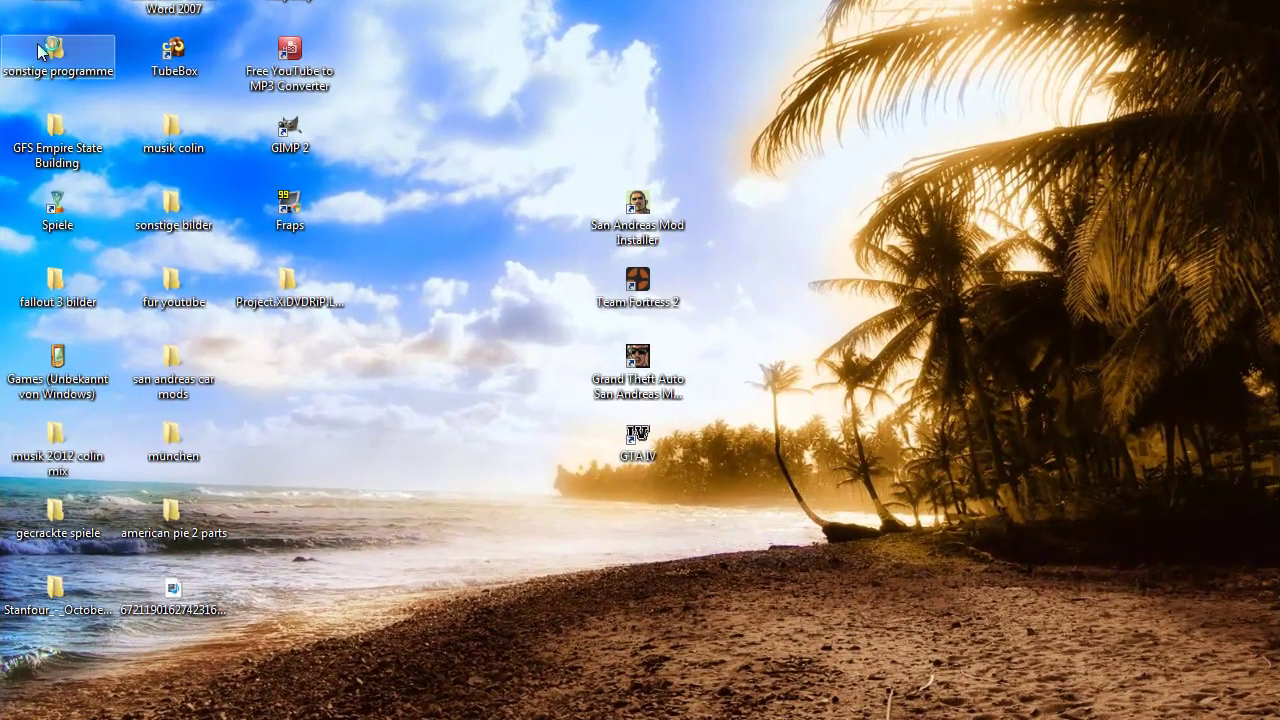
Open the für youtube folder and select the micasalpbackground JPEG image.
double_click(40, 50)
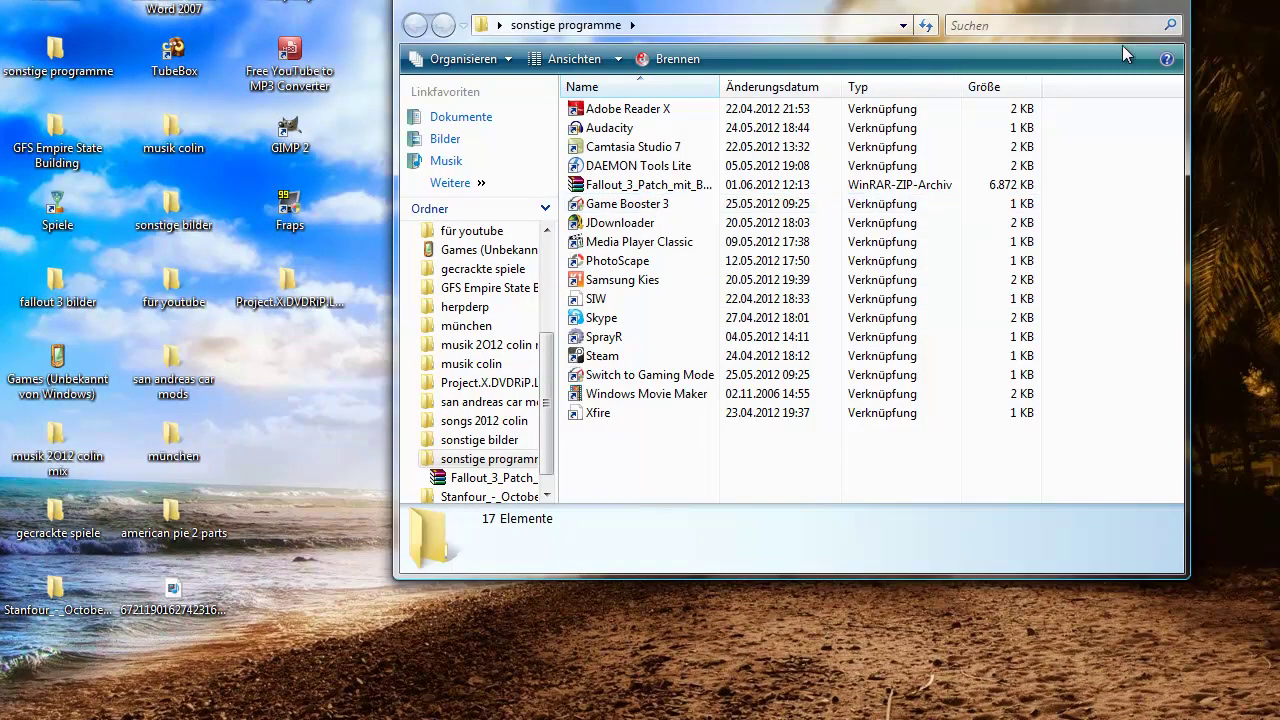
click(1162, 5)
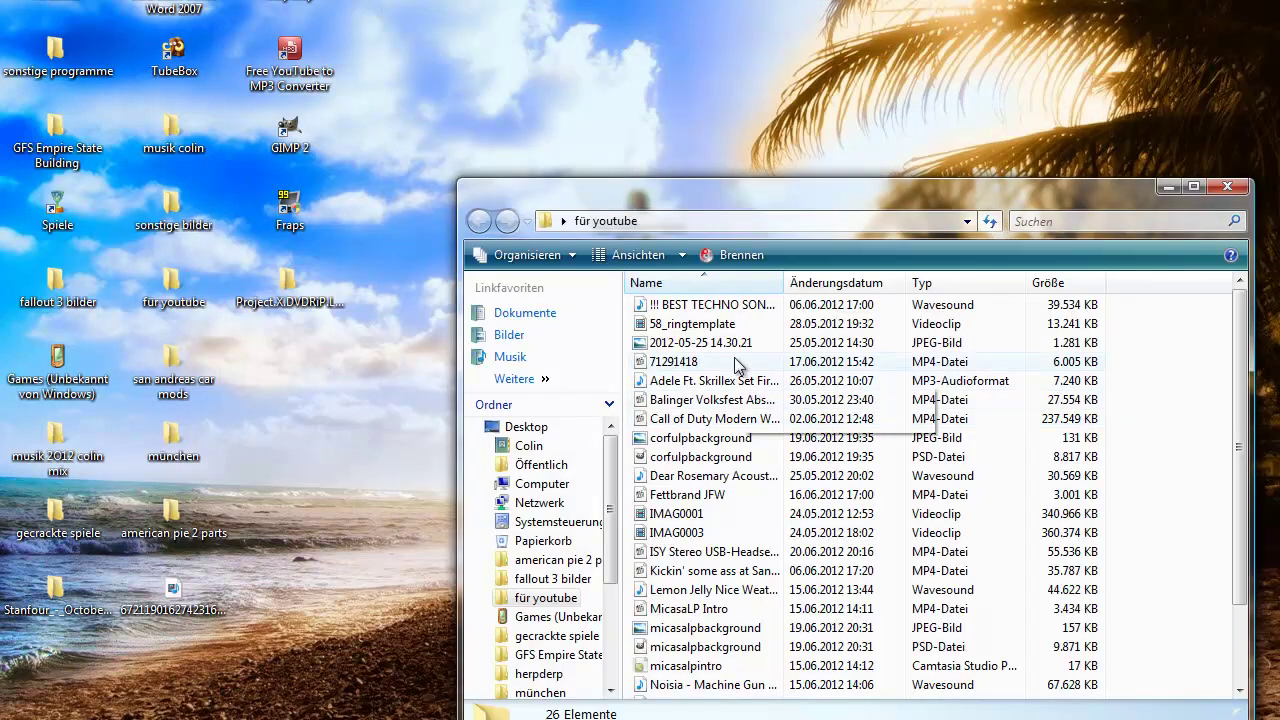
scroll(822, 372, down, 2)
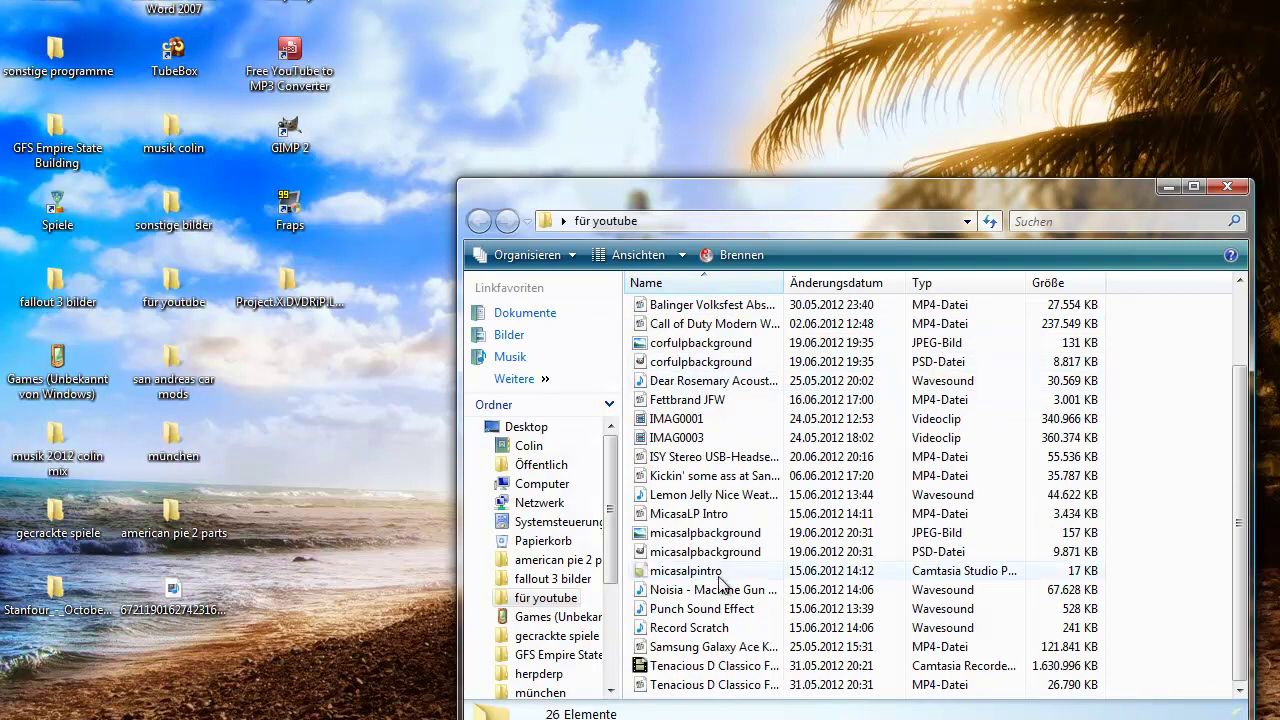
click(728, 534)
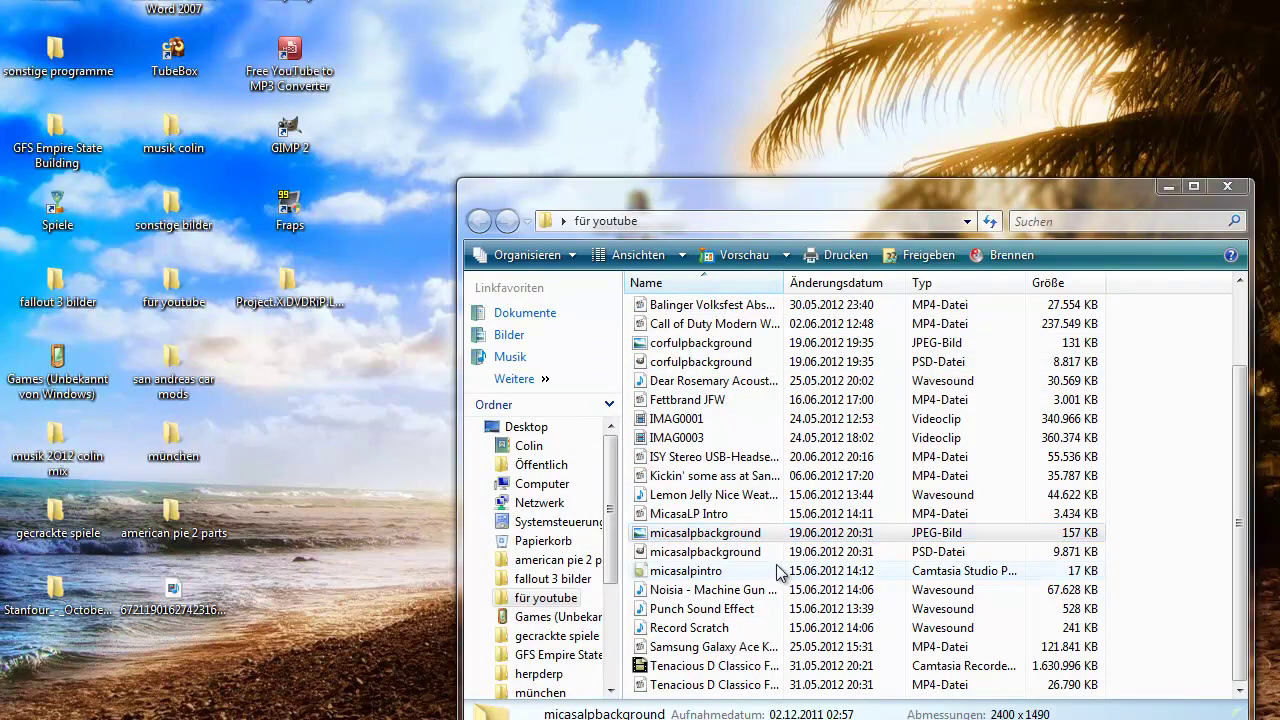
double_click(801, 528)
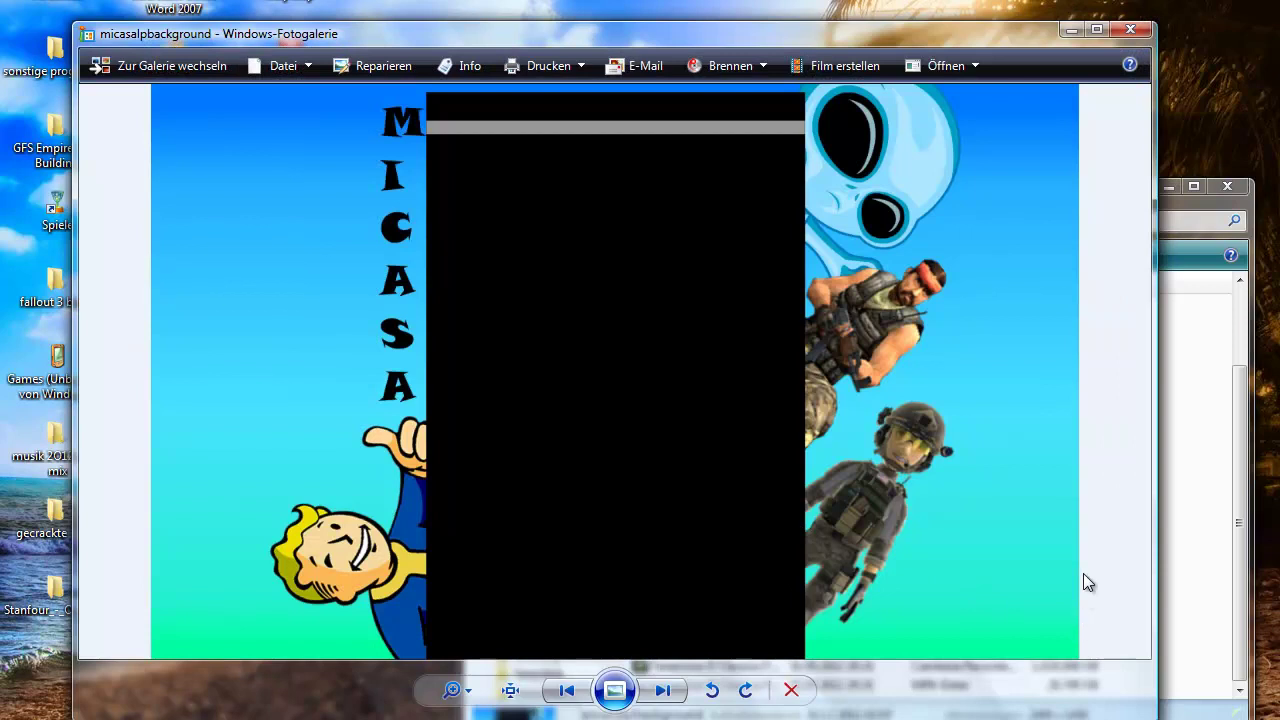
scroll(529, 374, up, 1)
scroll(534, 434, up, 1)
scroll(506, 537, up, 1)
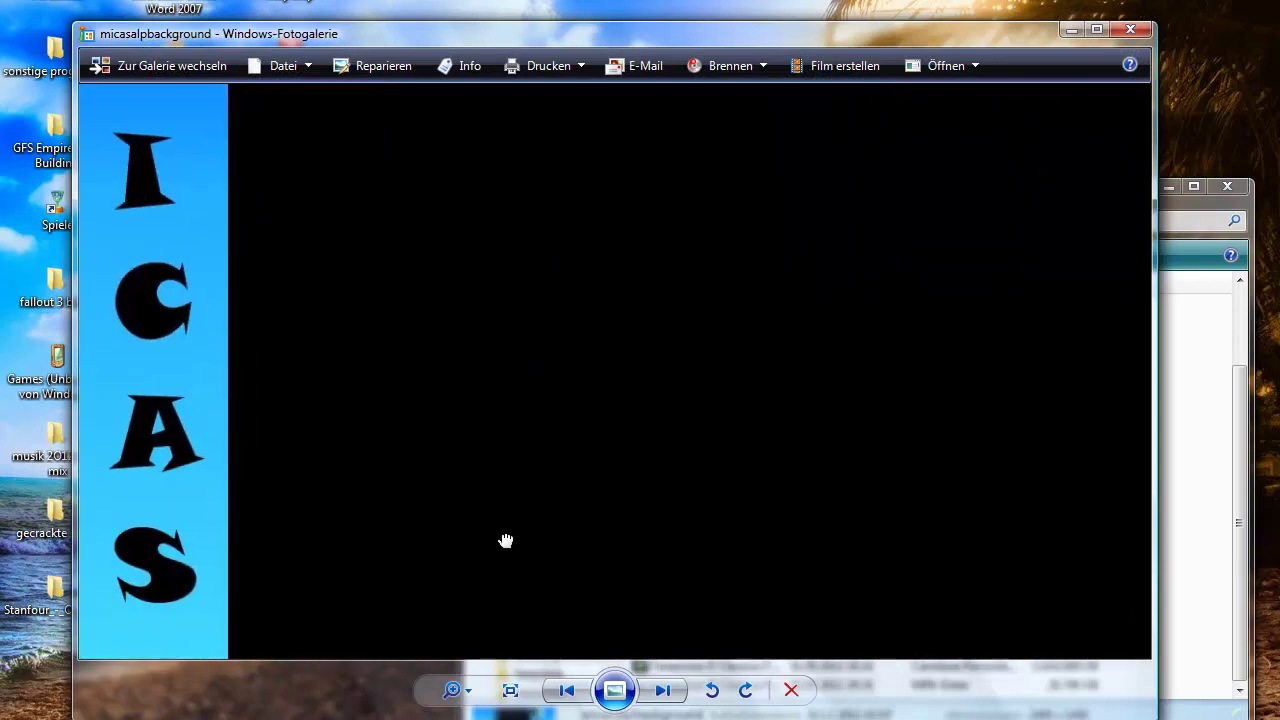
scroll(519, 453, down, 3)
scroll(586, 329, up, 1)
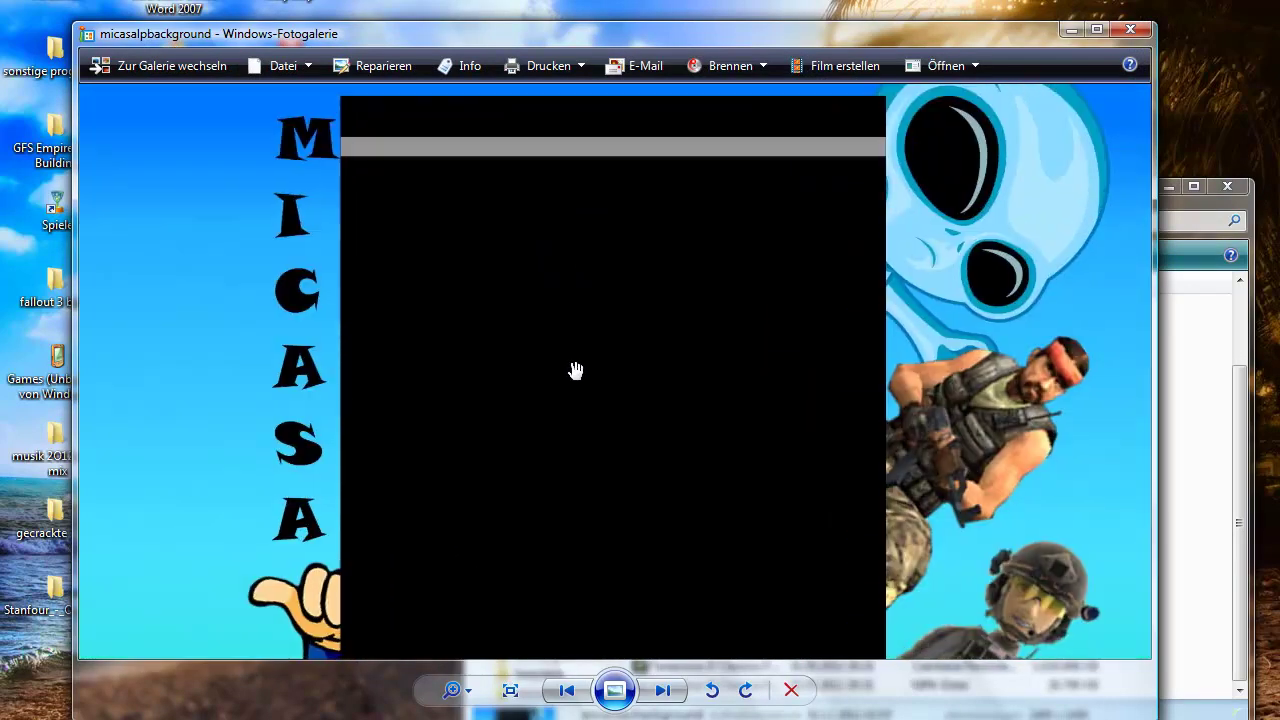
scroll(574, 369, up, 1)
mouse_move(573, 336)
mouse_down()
mouse_move(549, 620)
mouse_move(549, 540)
mouse_move(543, 593)
mouse_up()
scroll(529, 457, down, 1)
scroll(521, 369, down, 2)
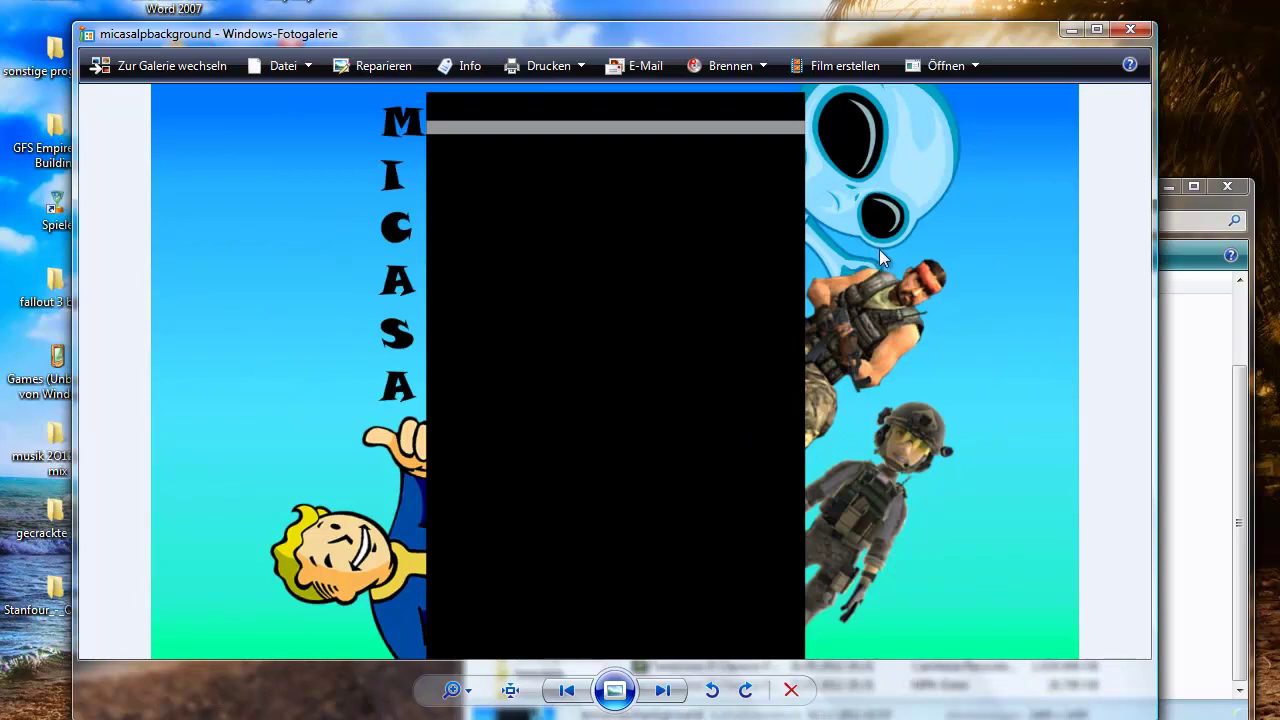
click(1130, 30)
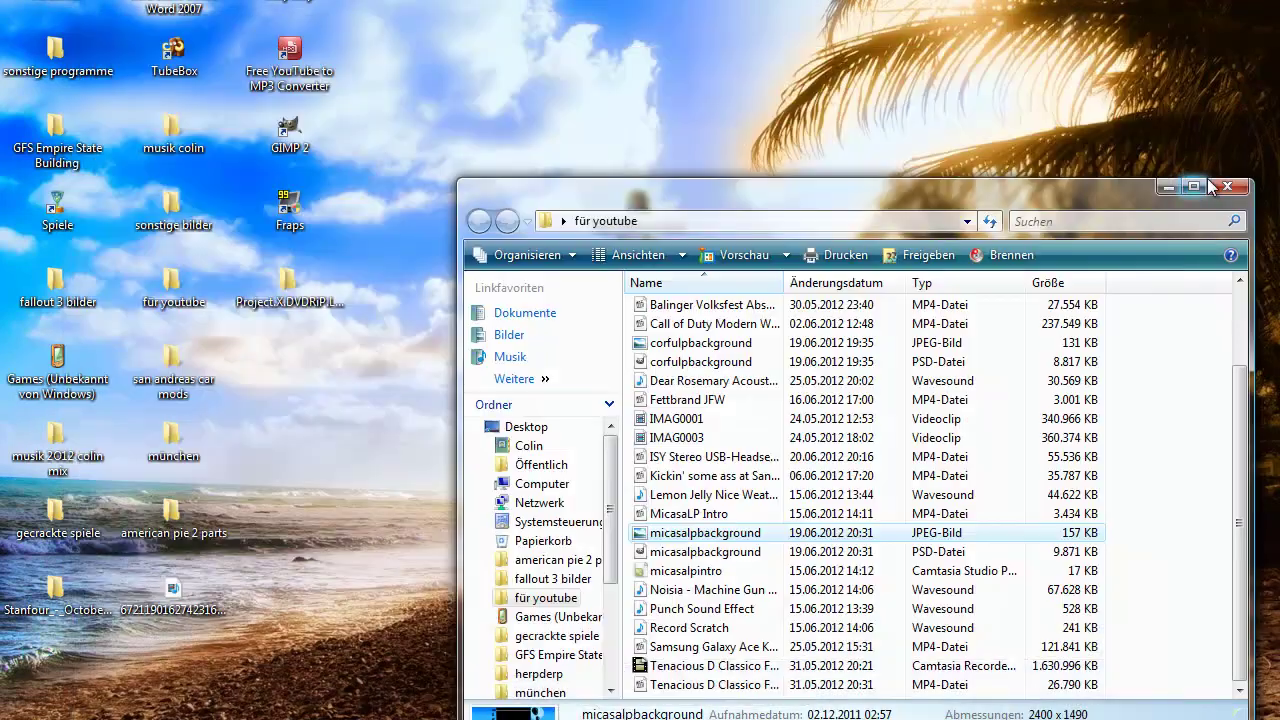
Launch GIMP 2 and open the NEWYOUTUBETEMPLATE image from the Start menu's recent files.
click(1227, 186)
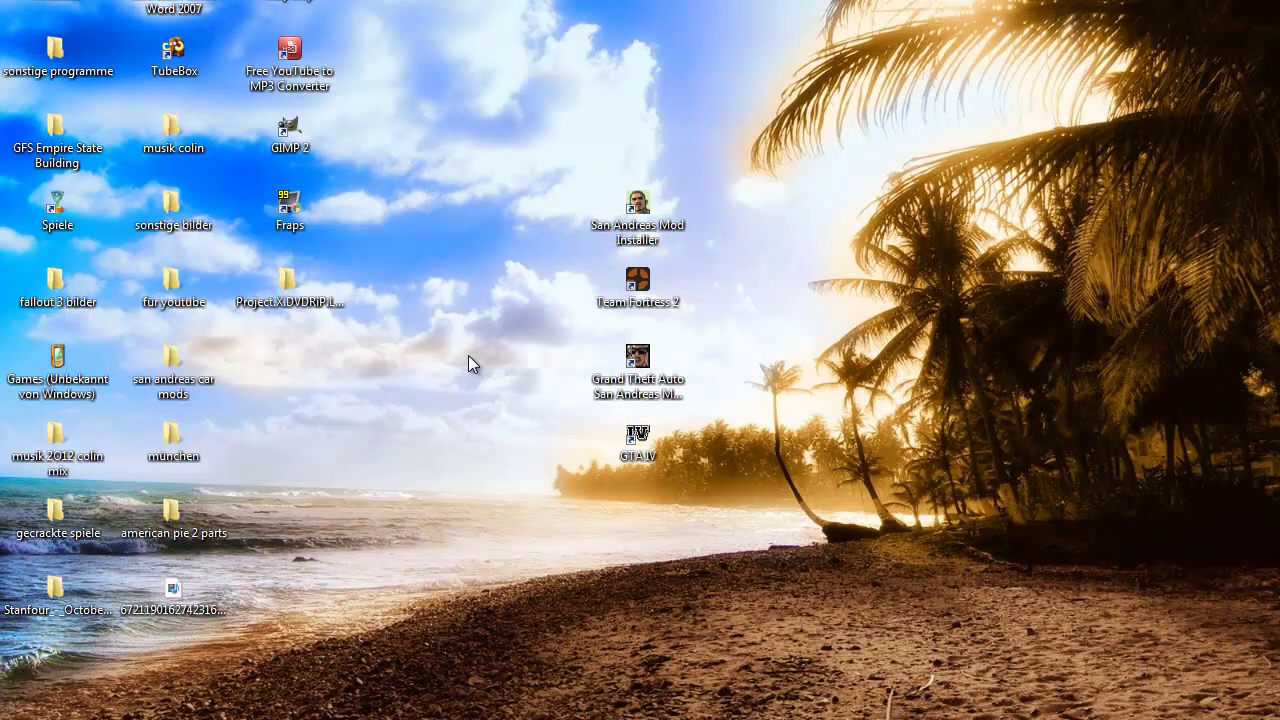
double_click(289, 135)
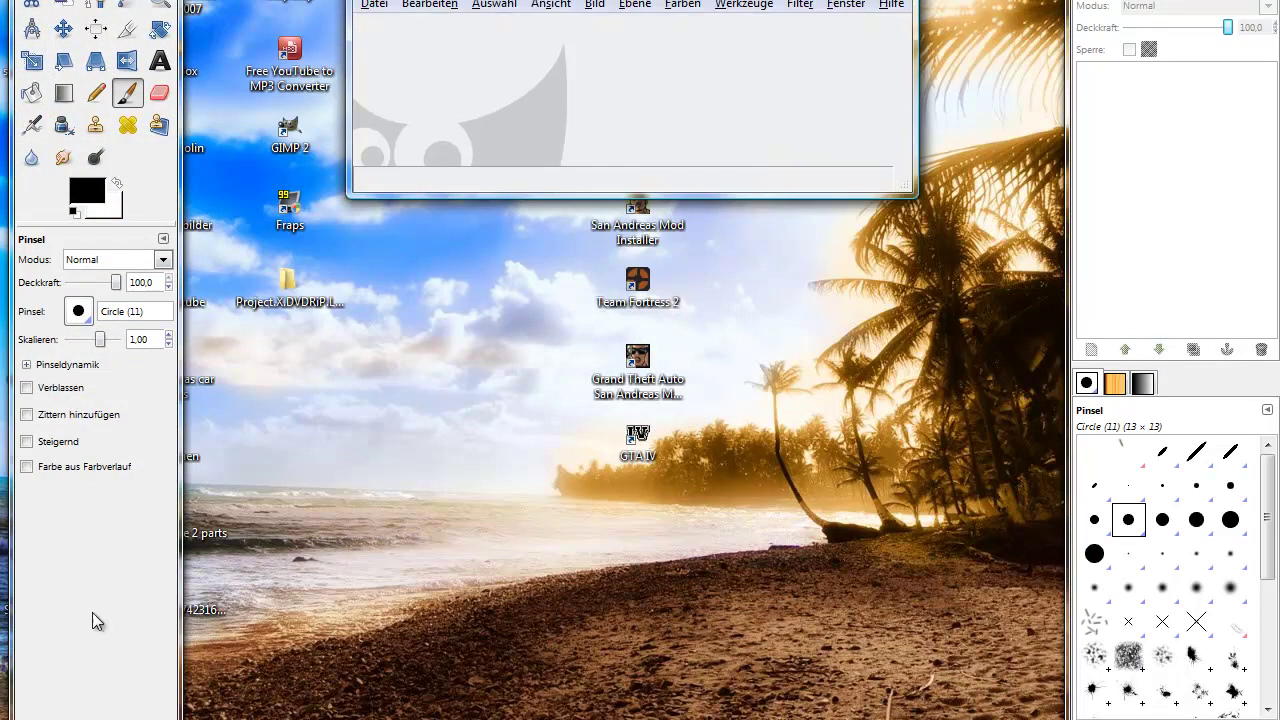
click(20, 719)
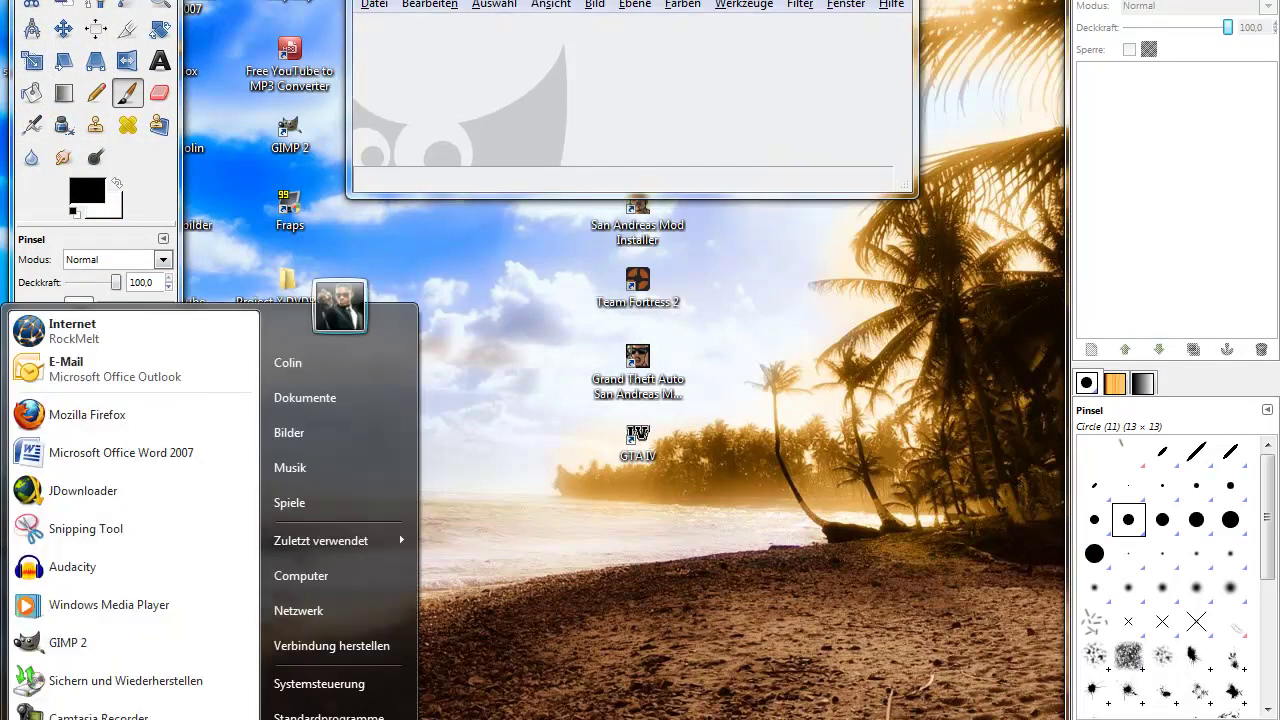
text(g)
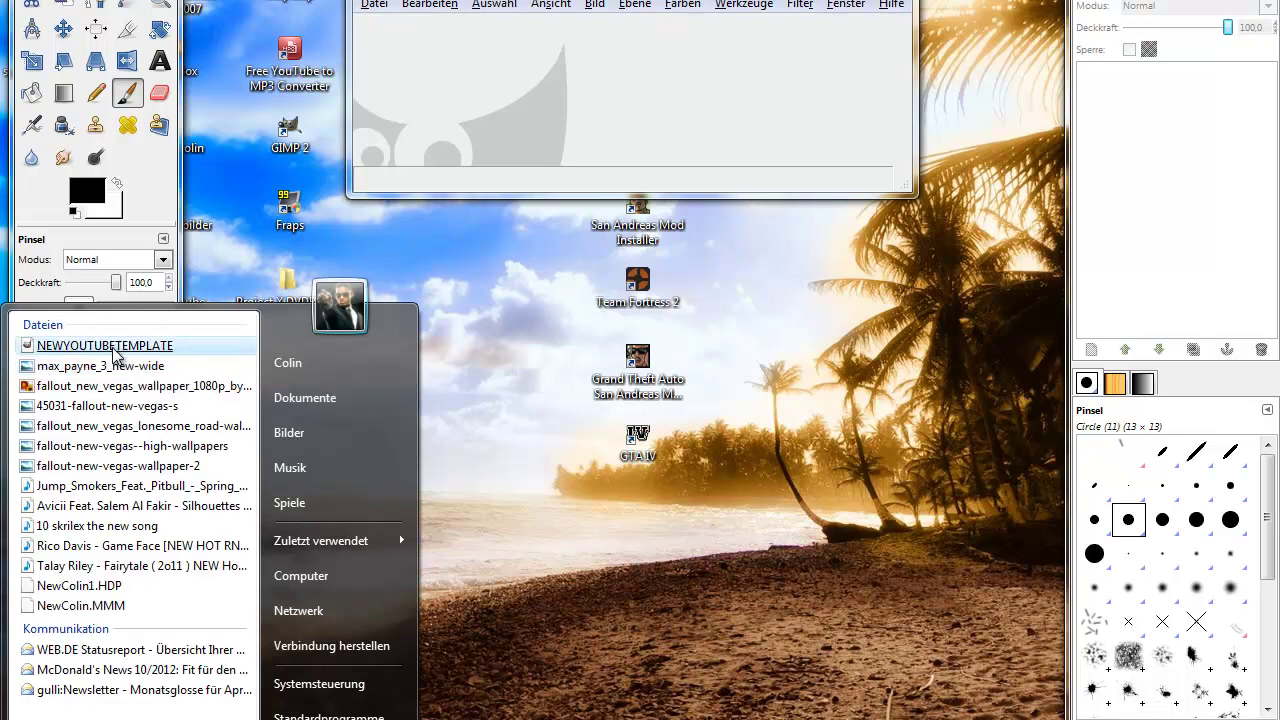
click(113, 352)
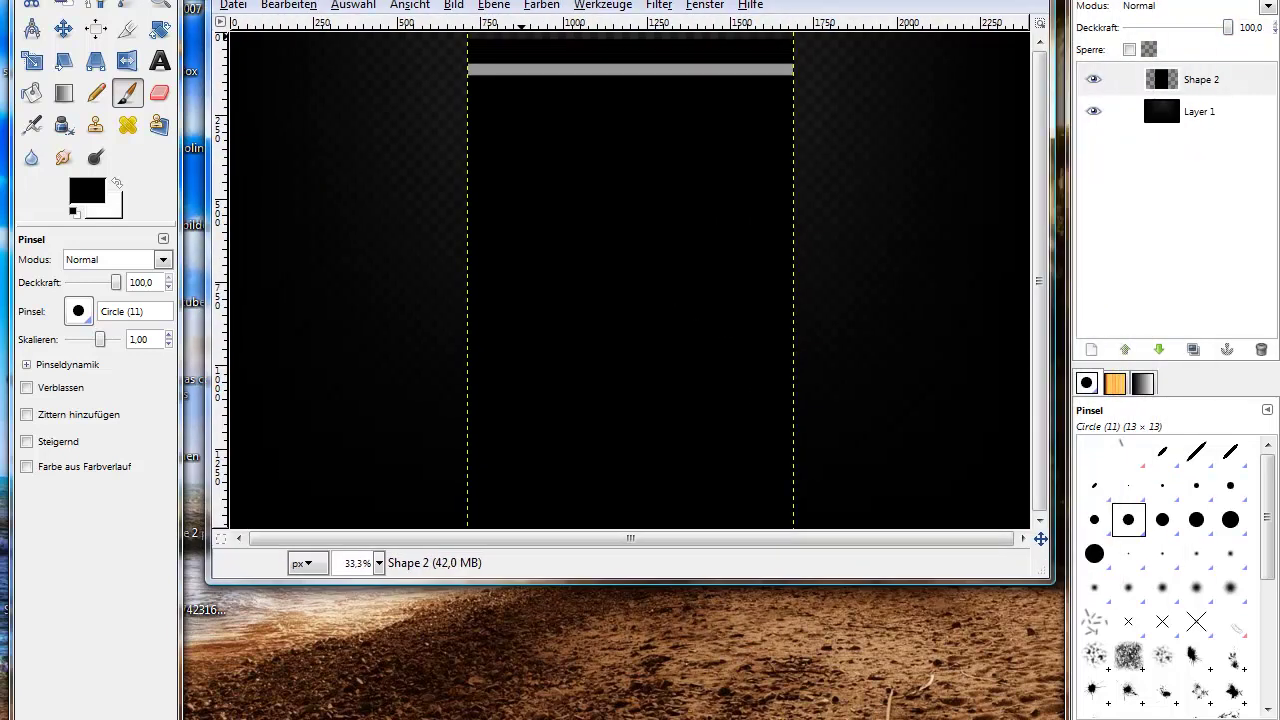
Zoom in and out over the template, then make Layer 1 the active layer.
scroll(460, 90, up, 1)
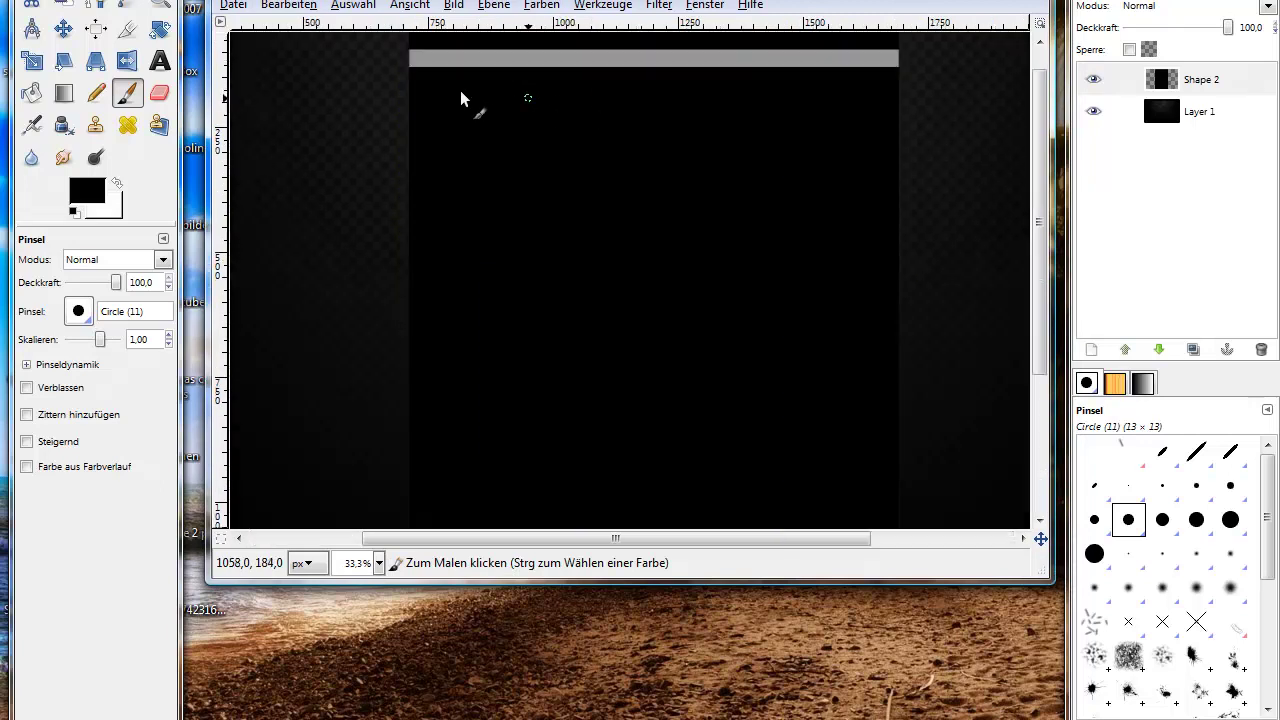
scroll(350, 85, up, 2)
scroll(362, 103, up, 1)
scroll(364, 103, down, 1)
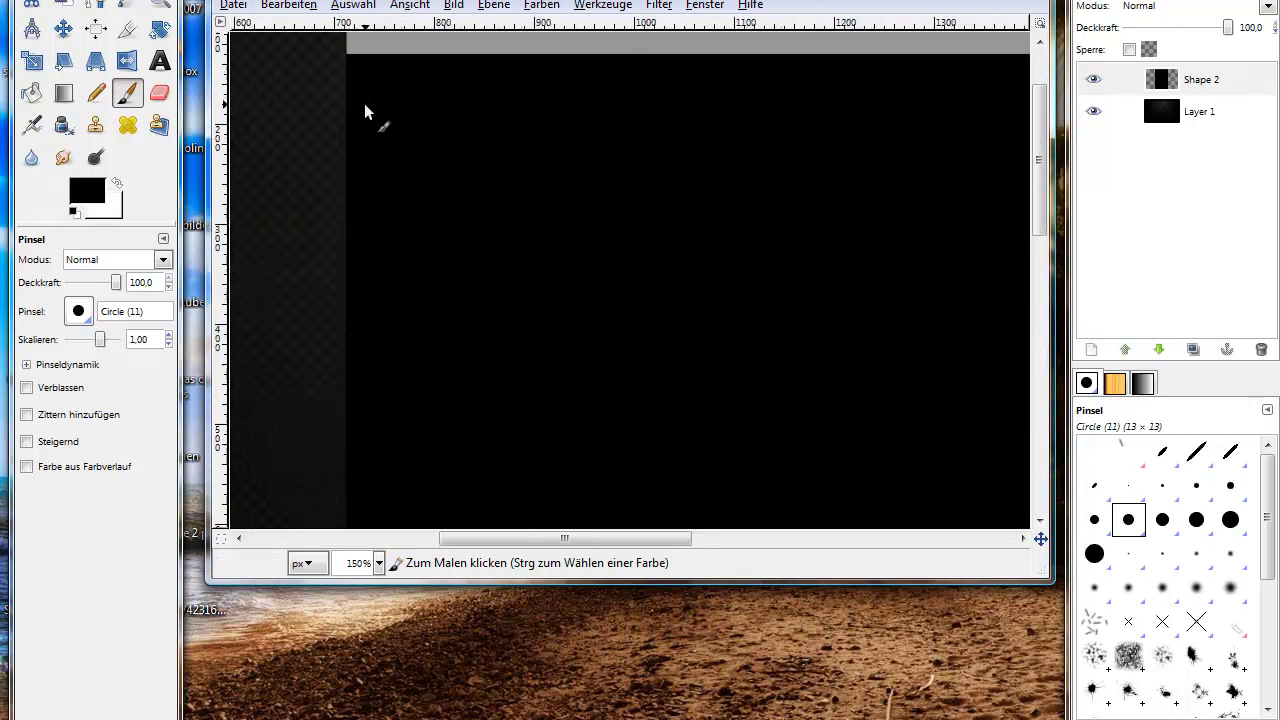
scroll(380, 112, down, 2)
scroll(397, 121, down, 3)
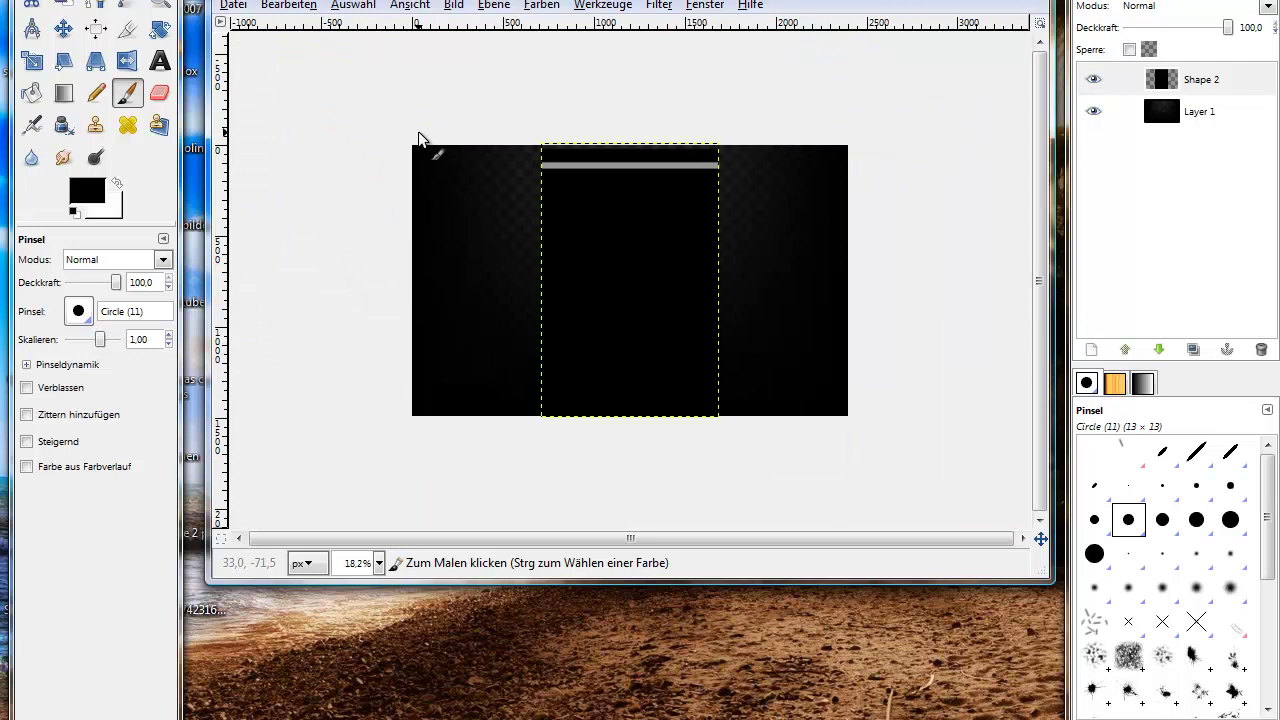
scroll(418, 131, up, 1)
scroll(418, 131, up, 1)
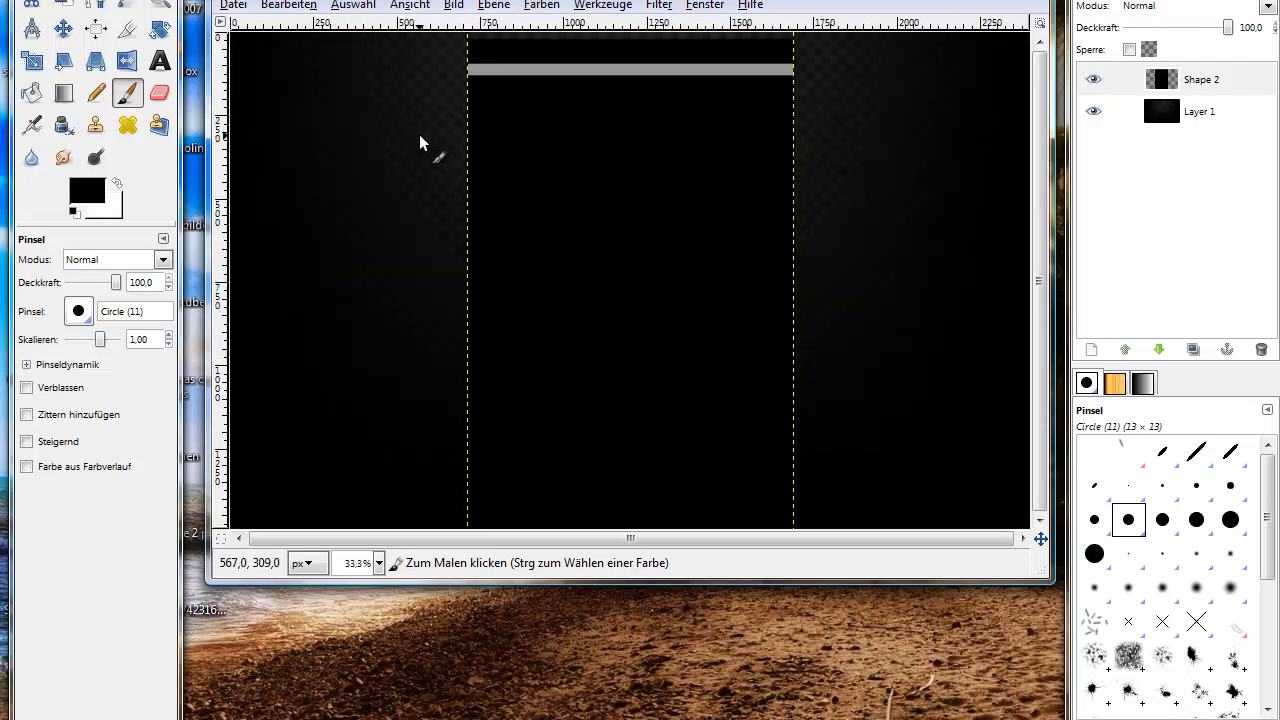
scroll(419, 134, down, 1)
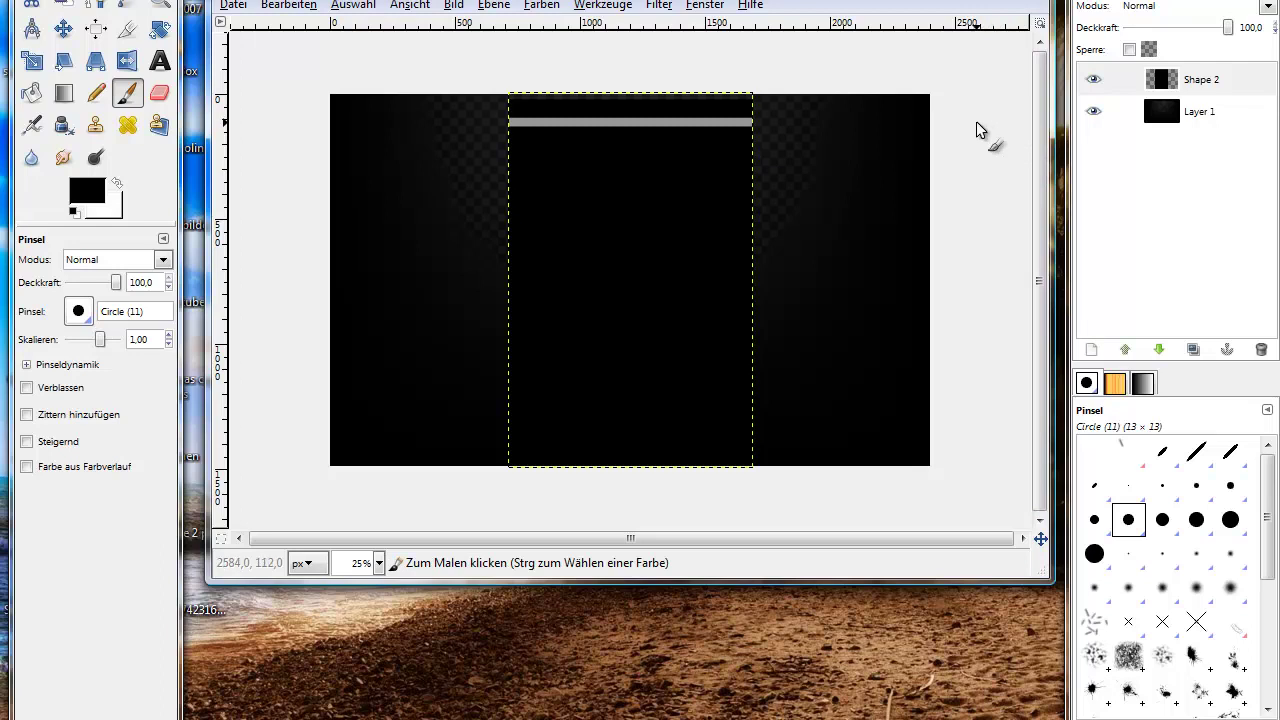
click(1162, 118)
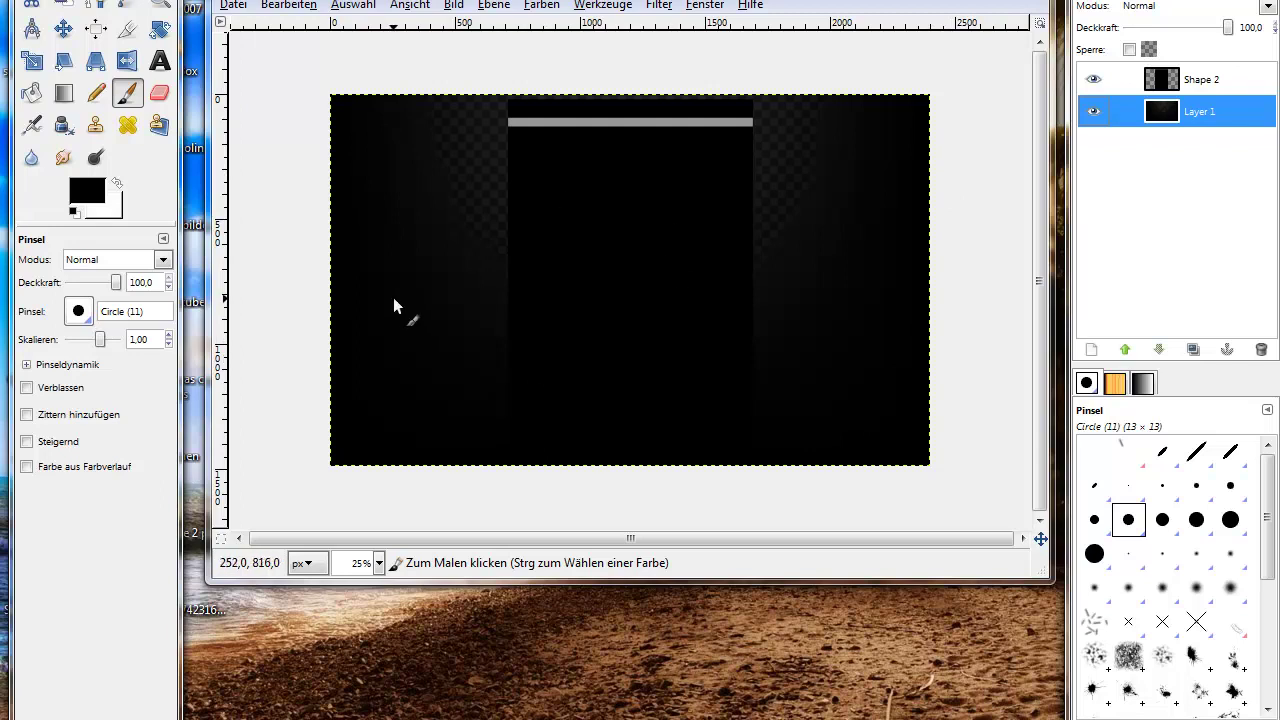
Bucket-fill Layer 1's background on both sides of the panel with red ff0000.
click(32, 94)
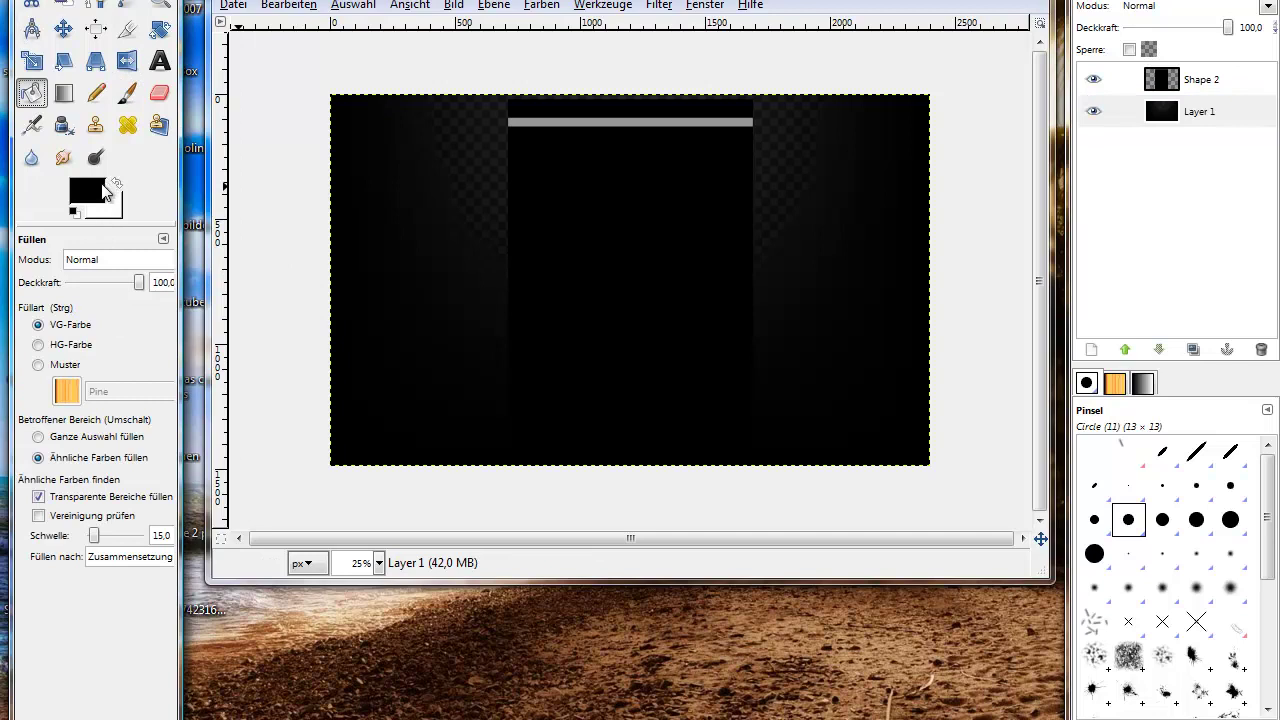
click(107, 192)
drag(184, 159, 397, 47)
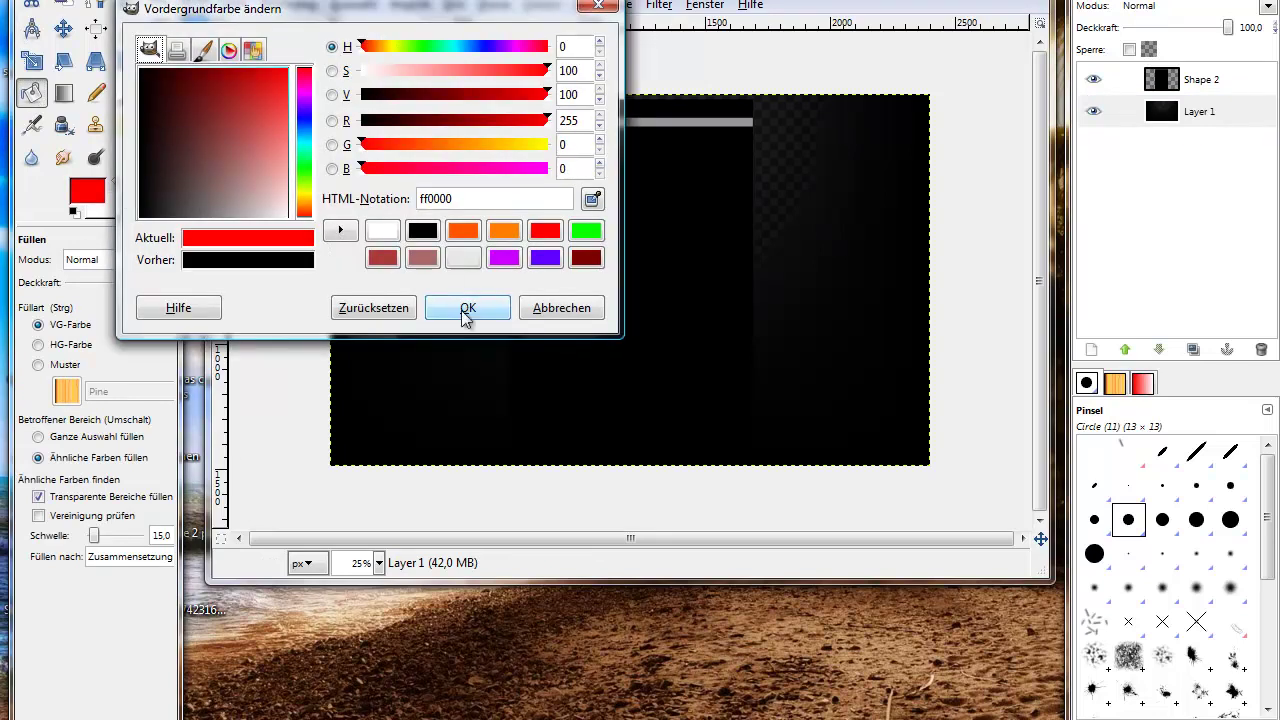
click(466, 310)
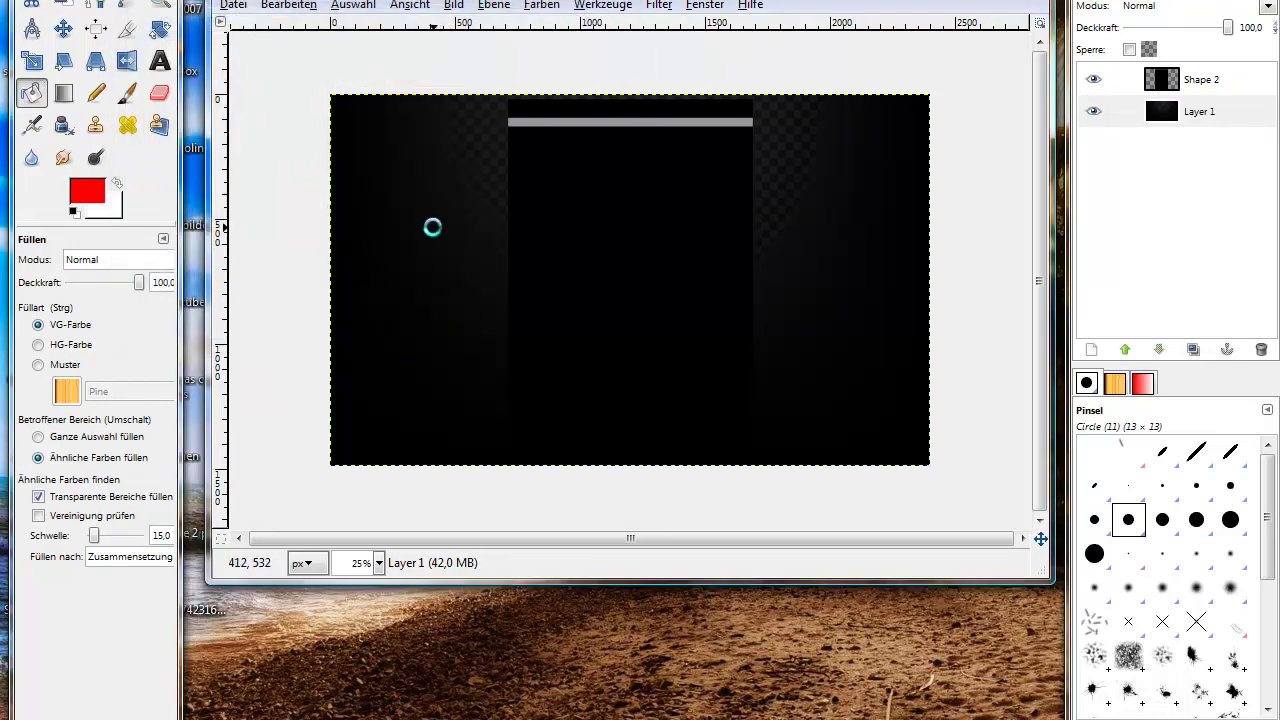
click(434, 230)
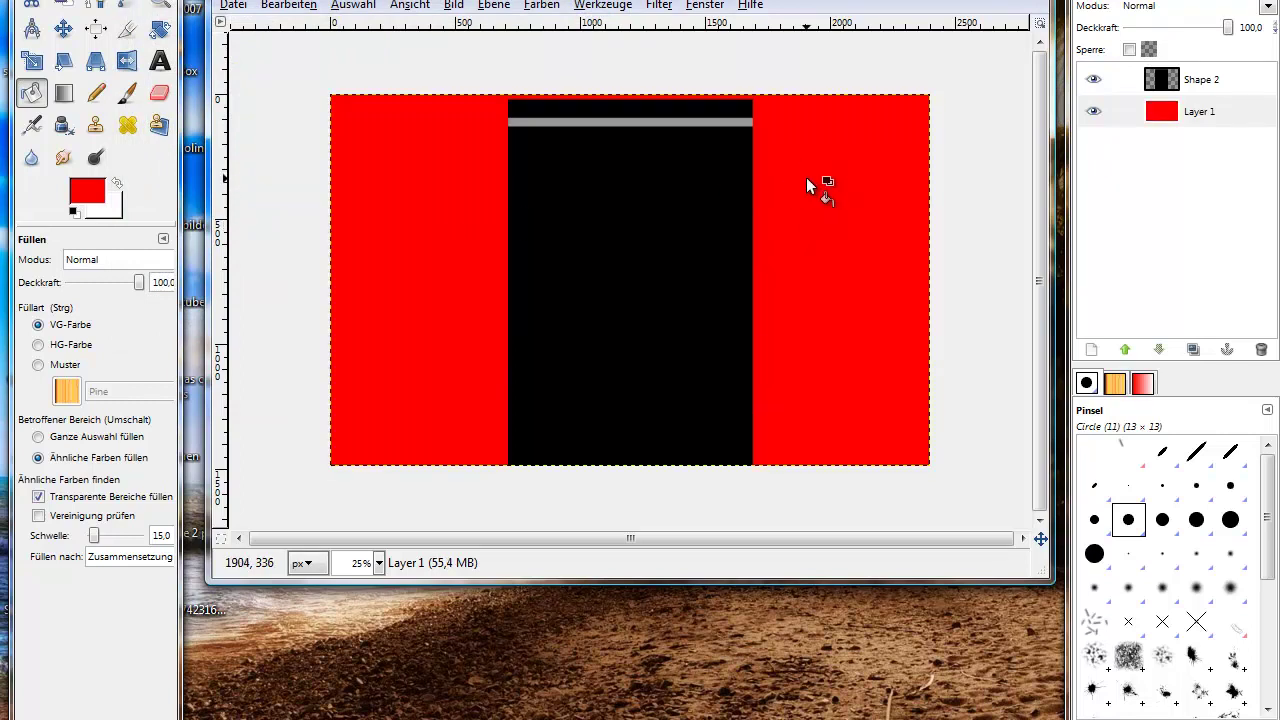
Draw a top-to-bottom Blue Green gradient across Layer 1's background.
click(63, 93)
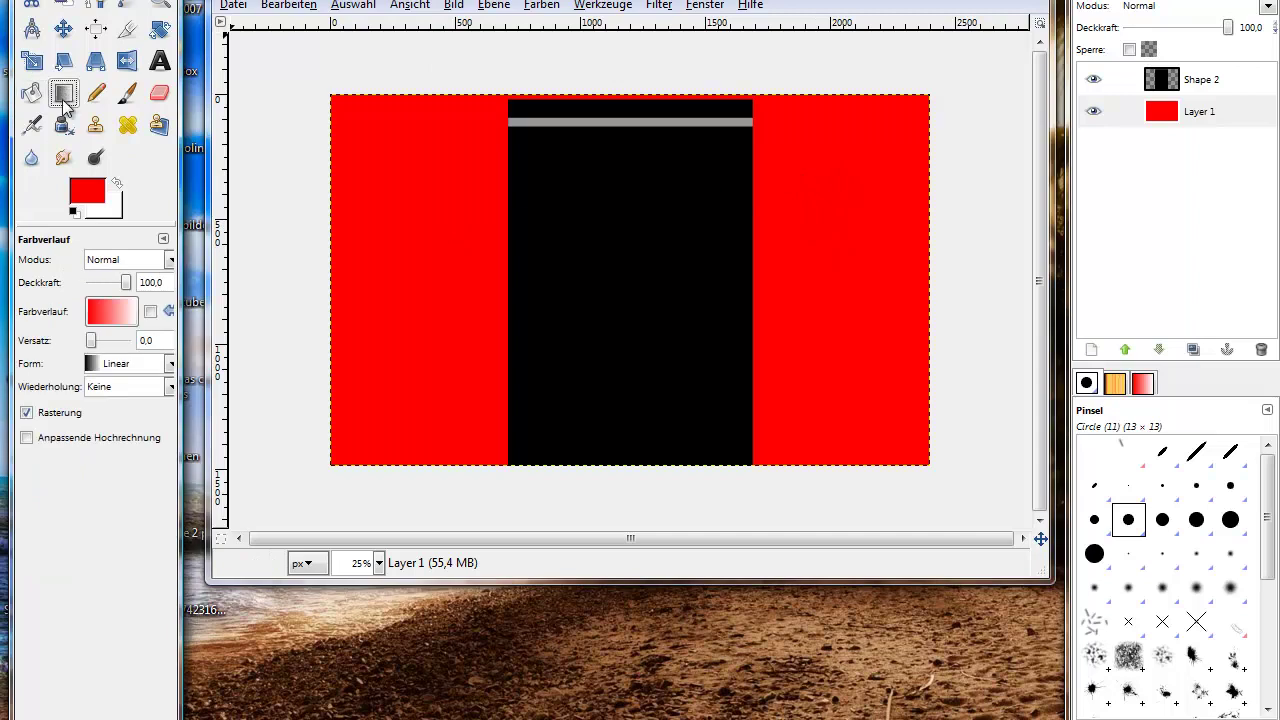
click(125, 310)
scroll(207, 440, down, 2)
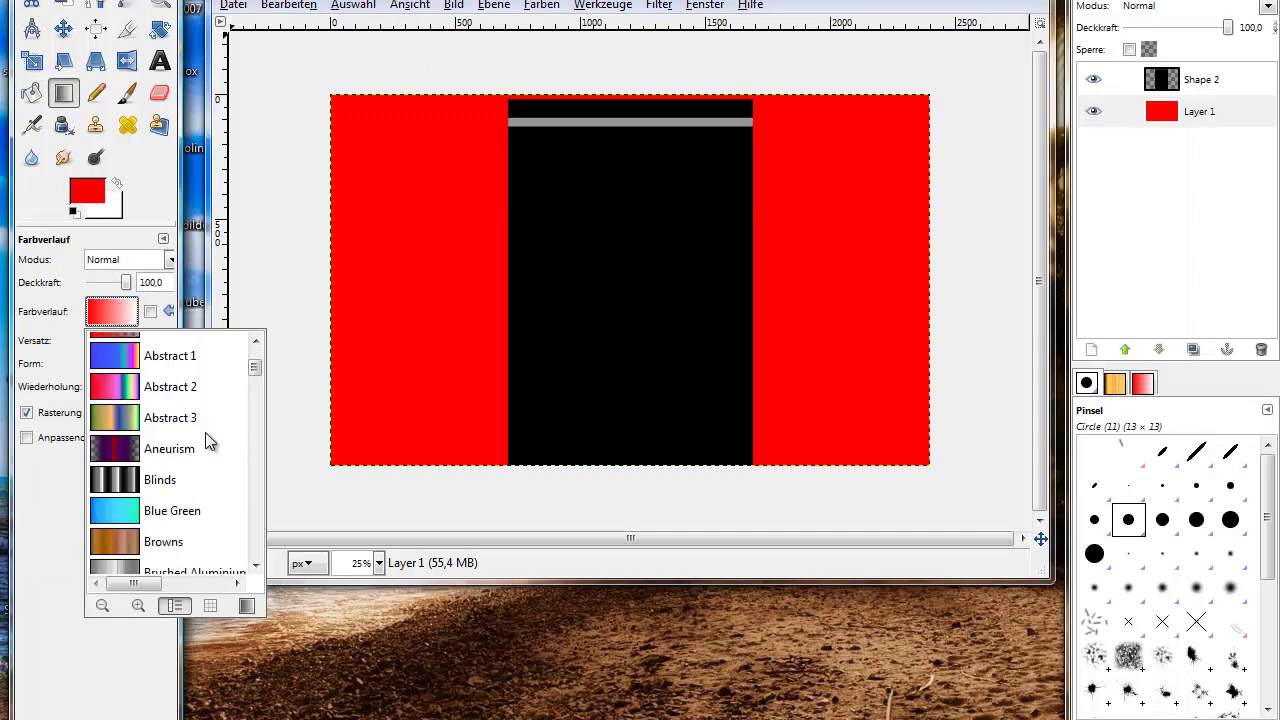
scroll(207, 440, down, 2)
click(160, 394)
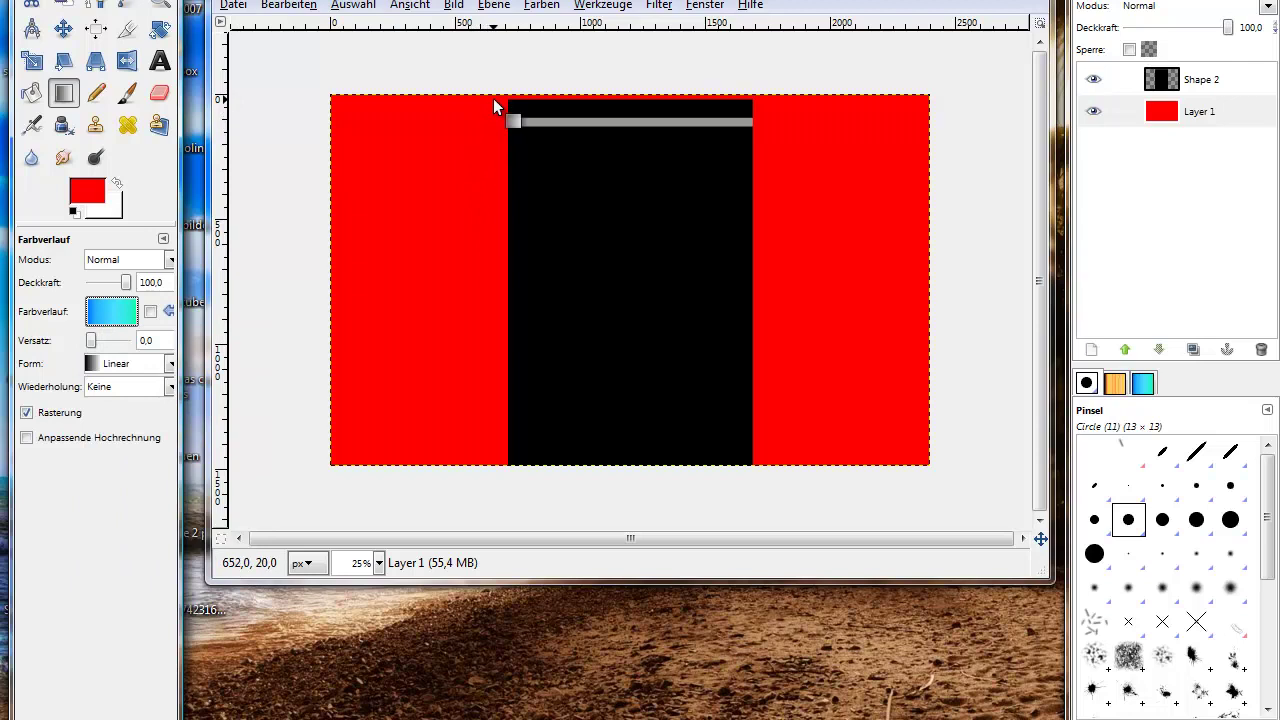
drag(492, 112, 492, 430)
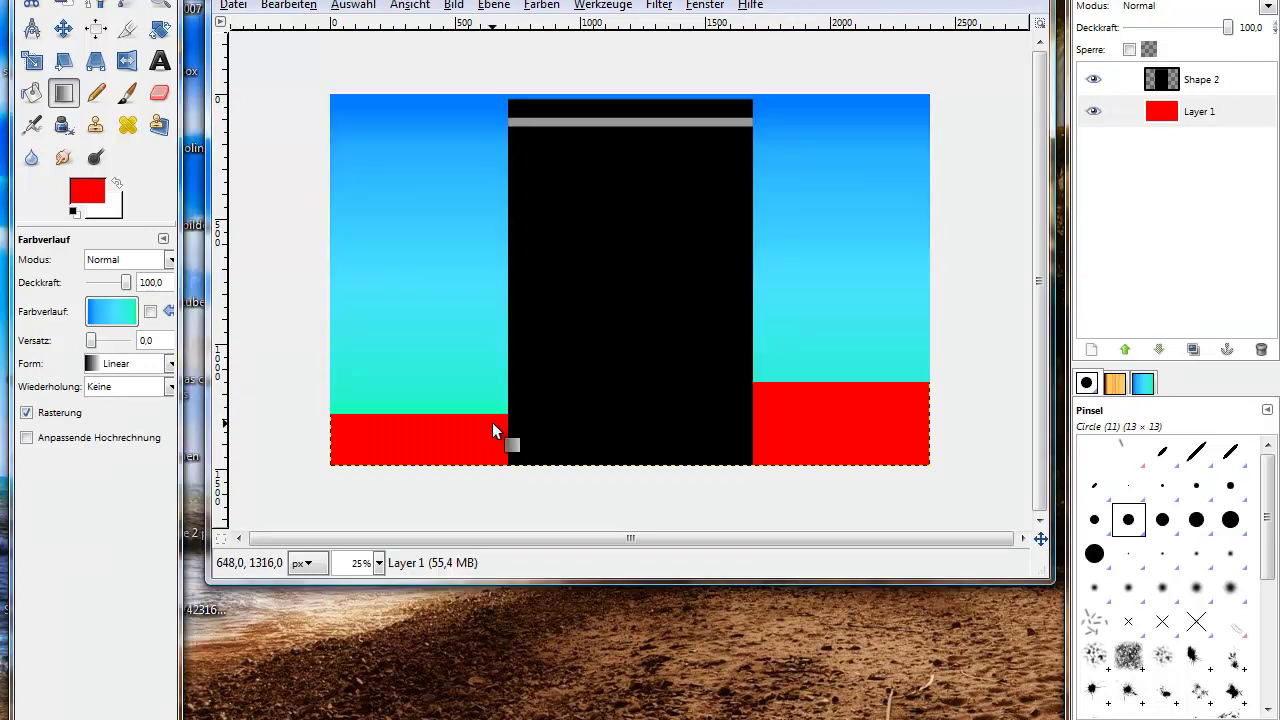
Redraw the background as a vertical Golden gradient.
click(127, 313)
scroll(170, 435, down, 5)
scroll(170, 435, down, 2)
scroll(170, 435, down, 4)
scroll(170, 435, down, 3)
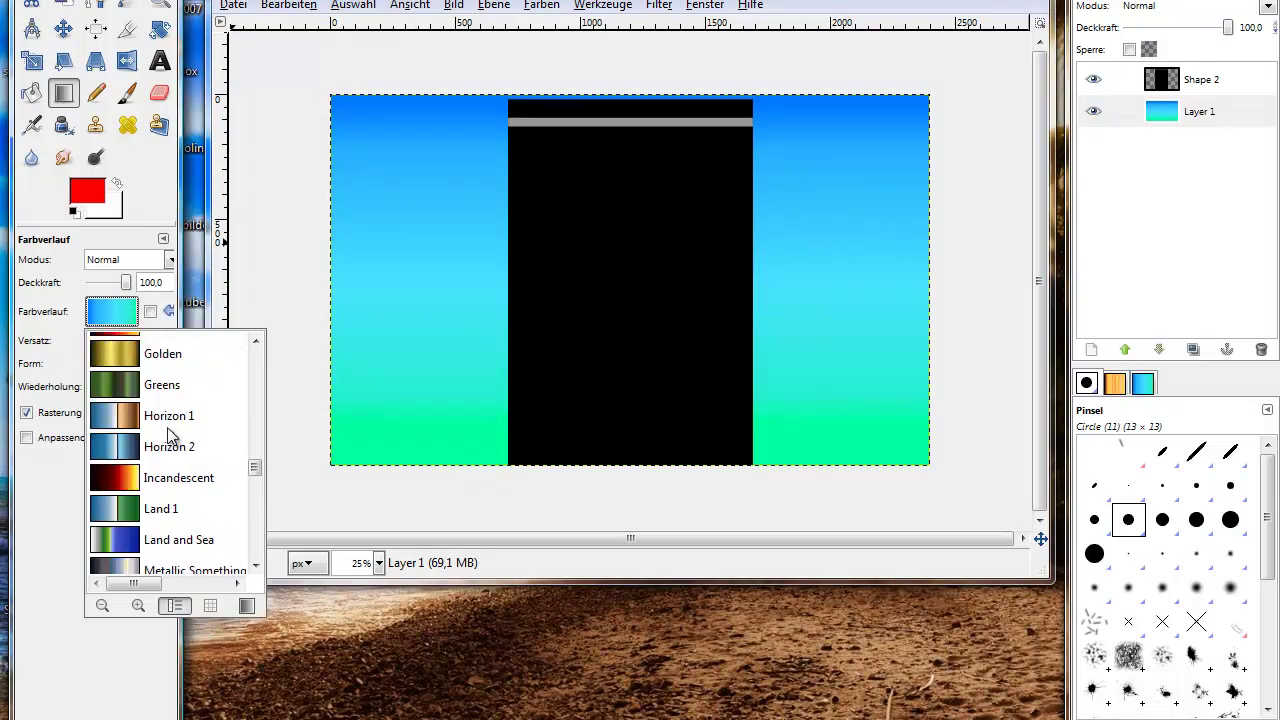
scroll(170, 435, up, 2)
double_click(170, 435)
drag(476, 148, 455, 395)
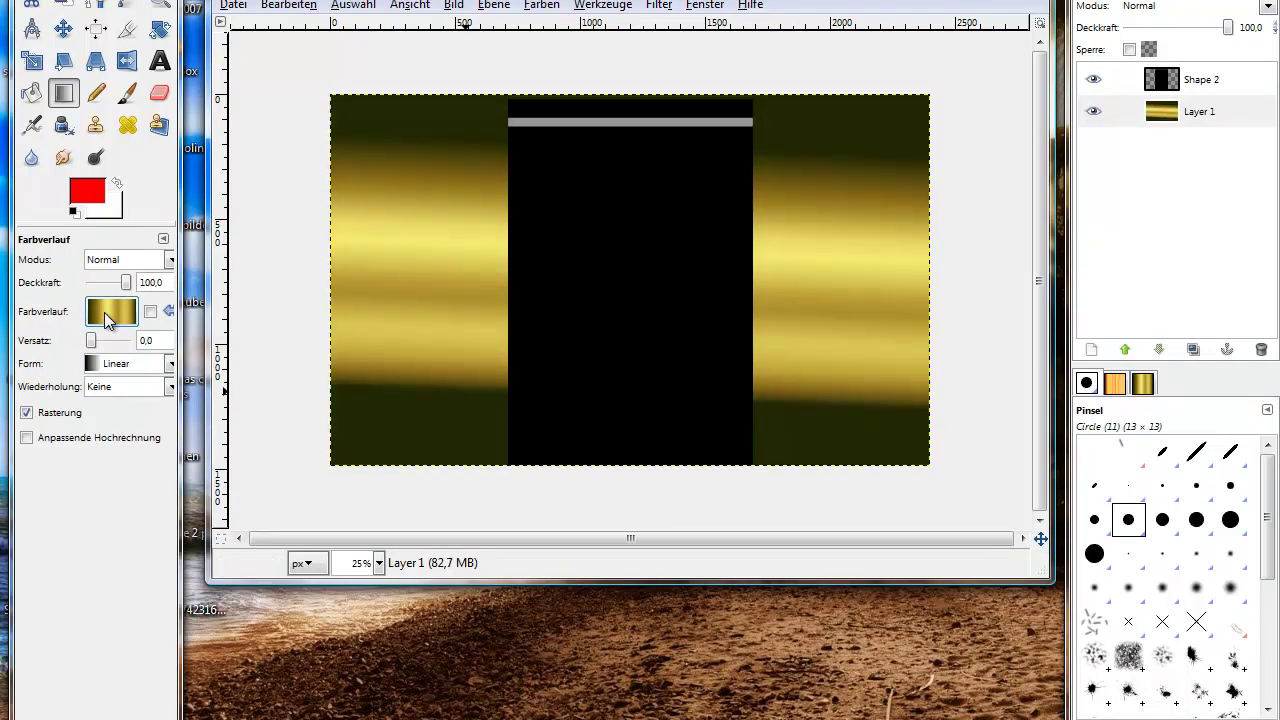
Replace it with a vertical black-red-yellow gradient running top to bottom.
click(104, 312)
scroll(184, 420, down, 4)
scroll(183, 420, down, 2)
scroll(200, 443, down, 3)
scroll(200, 443, down, 3)
scroll(200, 448, up, 10)
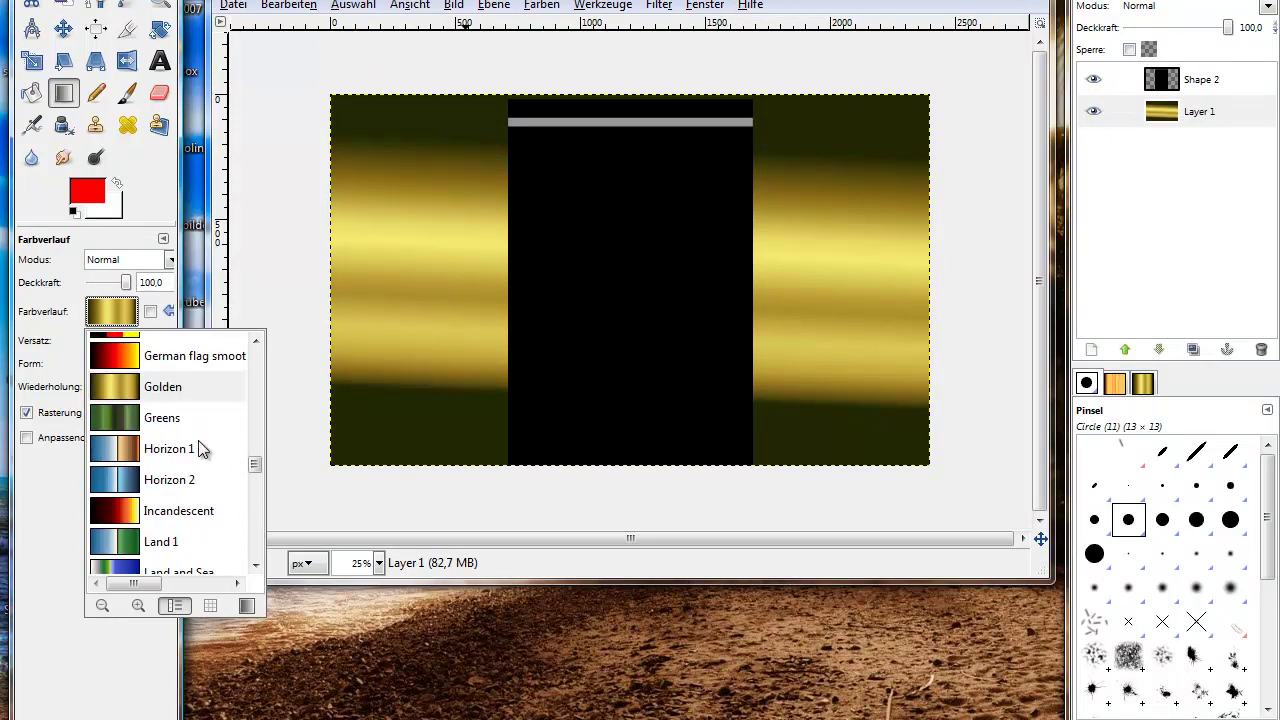
scroll(200, 448, up, 2)
click(202, 478)
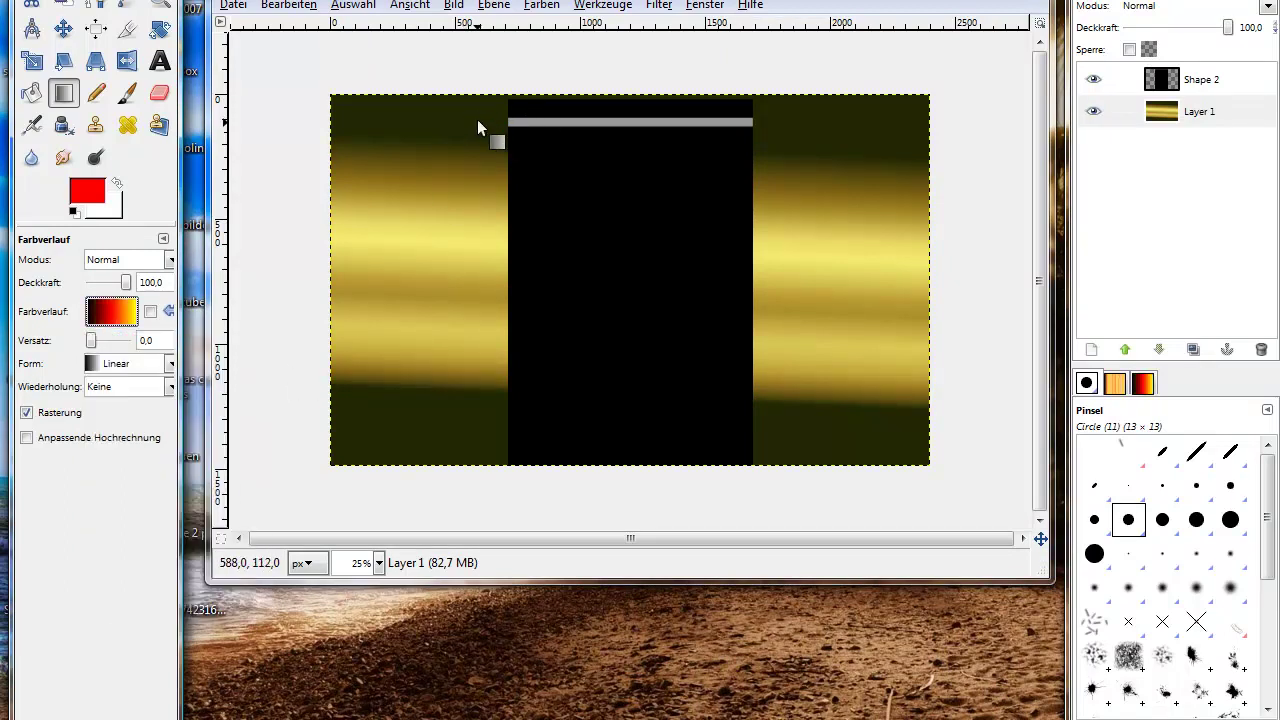
drag(478, 123, 484, 454)
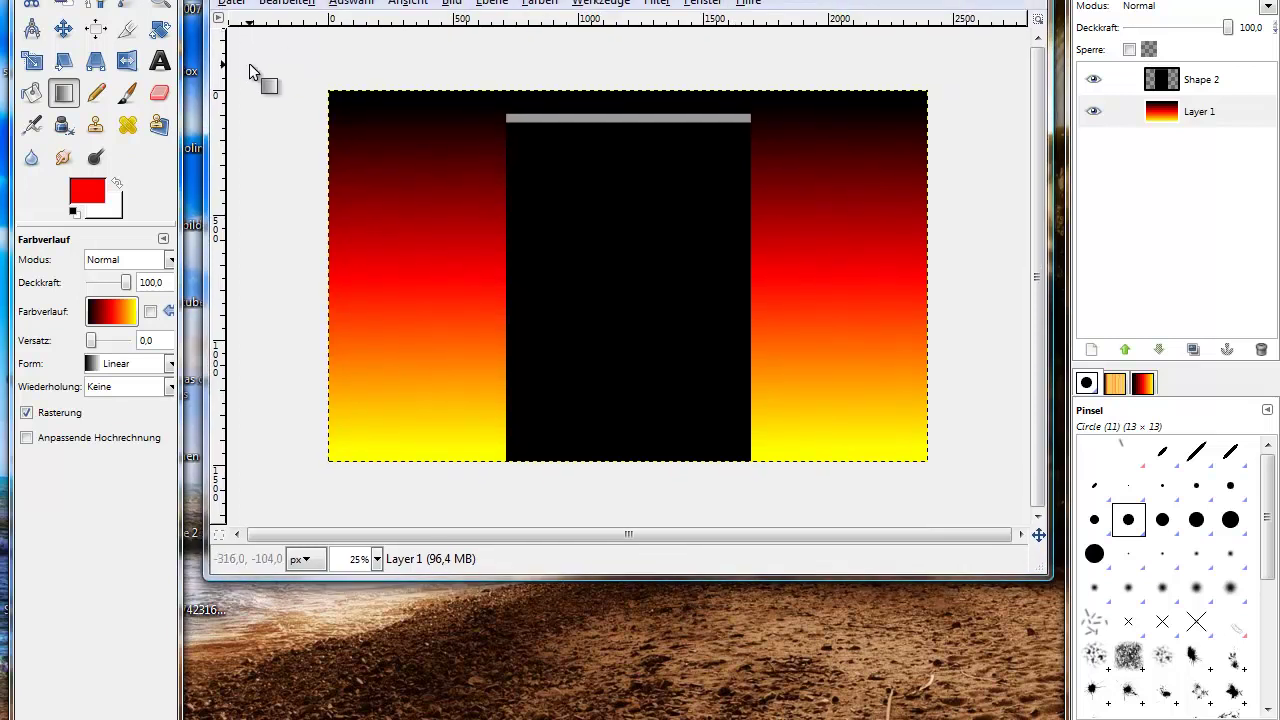
Draw a narrow text box left of the panel and type the letters S, P, I, A, H, T one per line.
click(160, 62)
drag(460, 185, 505, 440)
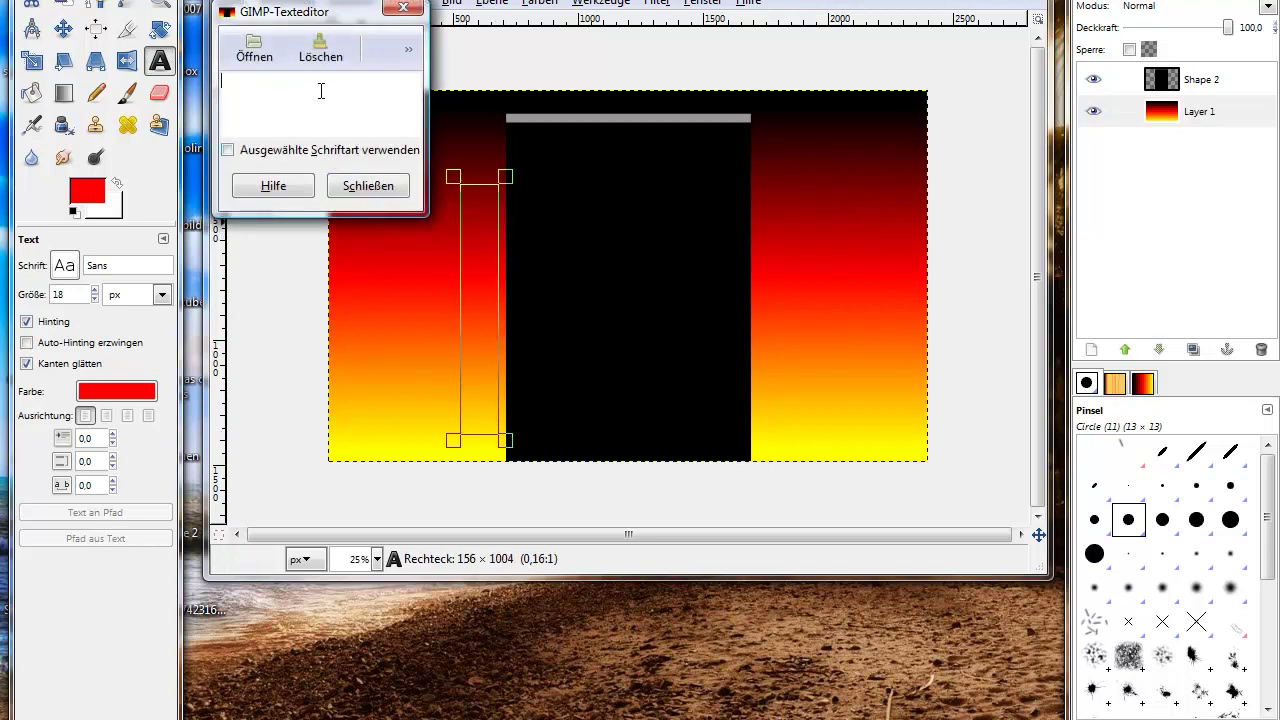
text(S)
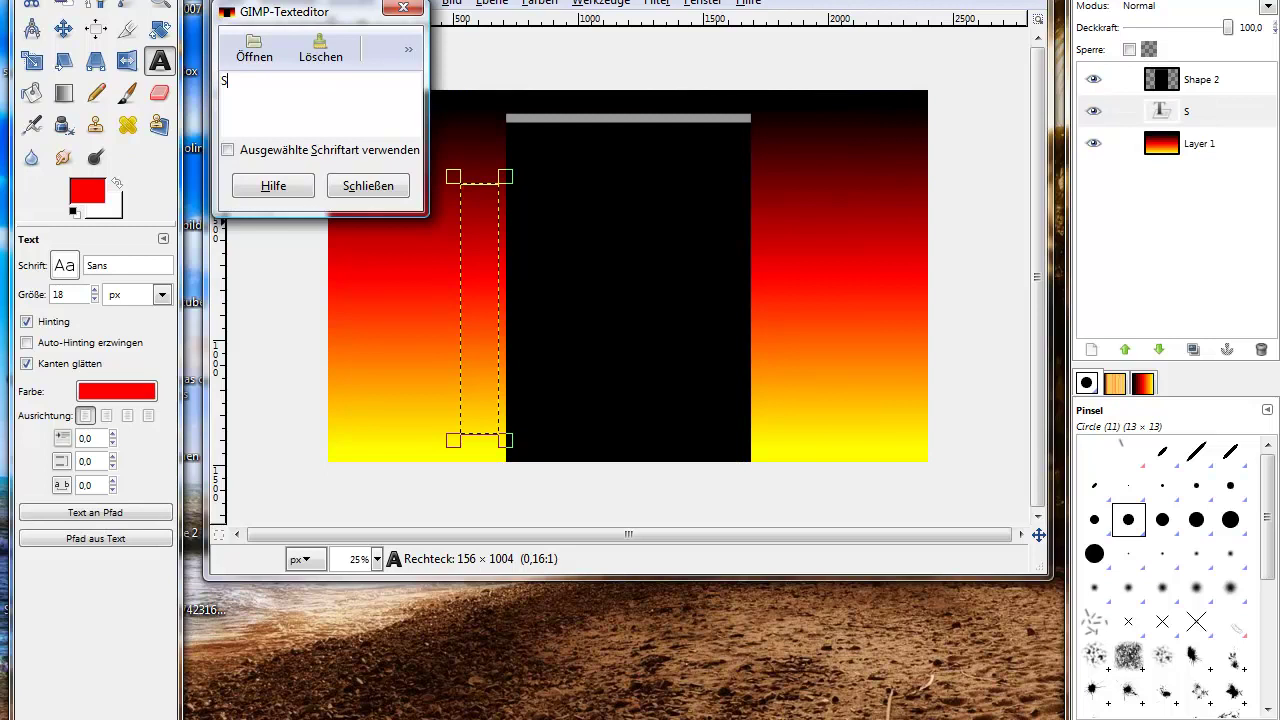
text( P I)
key(Return)
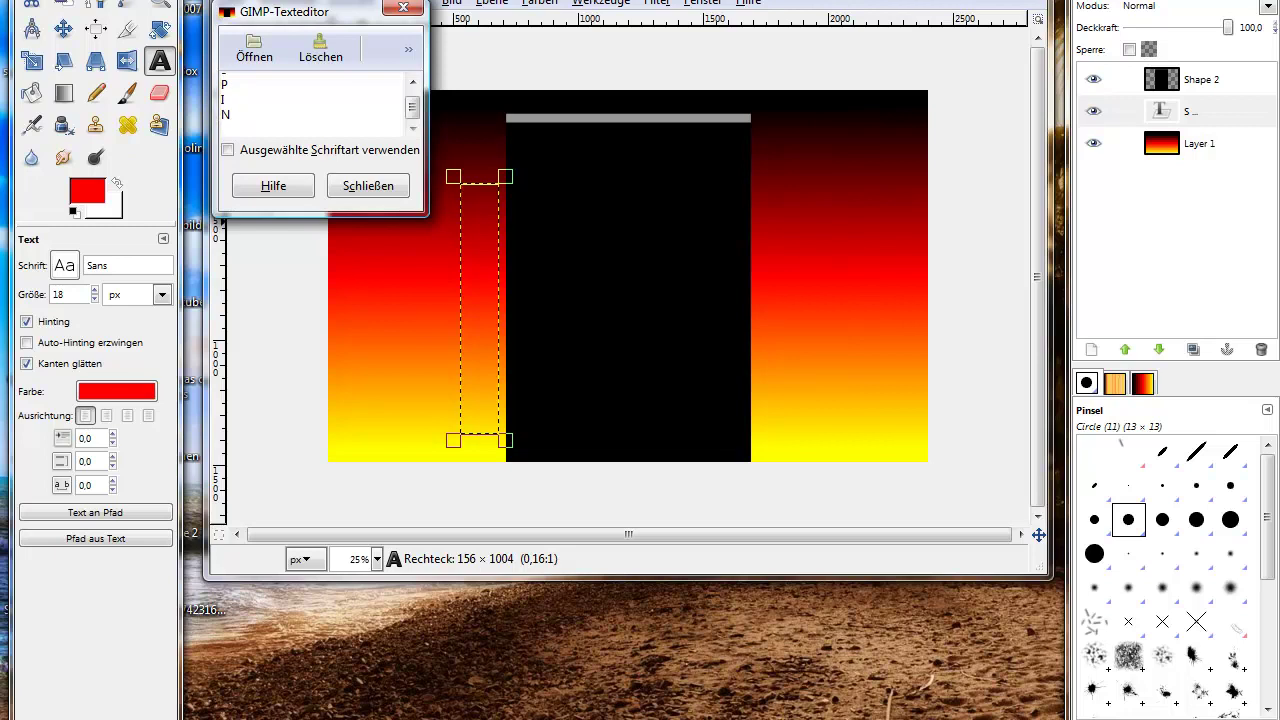
key(Return)
key(Return)
text(A)
key(Return)
key(Return)
text(H)
key(Return)
key(Return)
text(T)
Move the text editor window aside, then select and deselect all the text.
drag(298, 12, 866, 106)
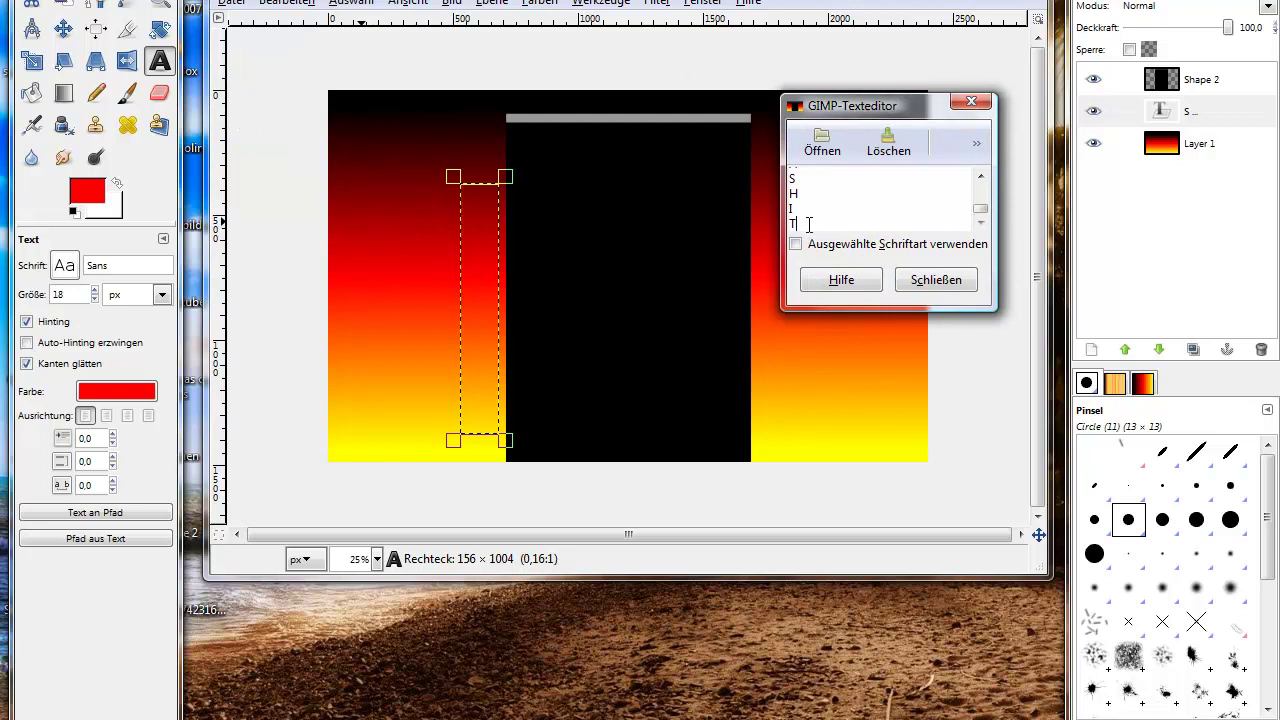
key(ctrl+a)
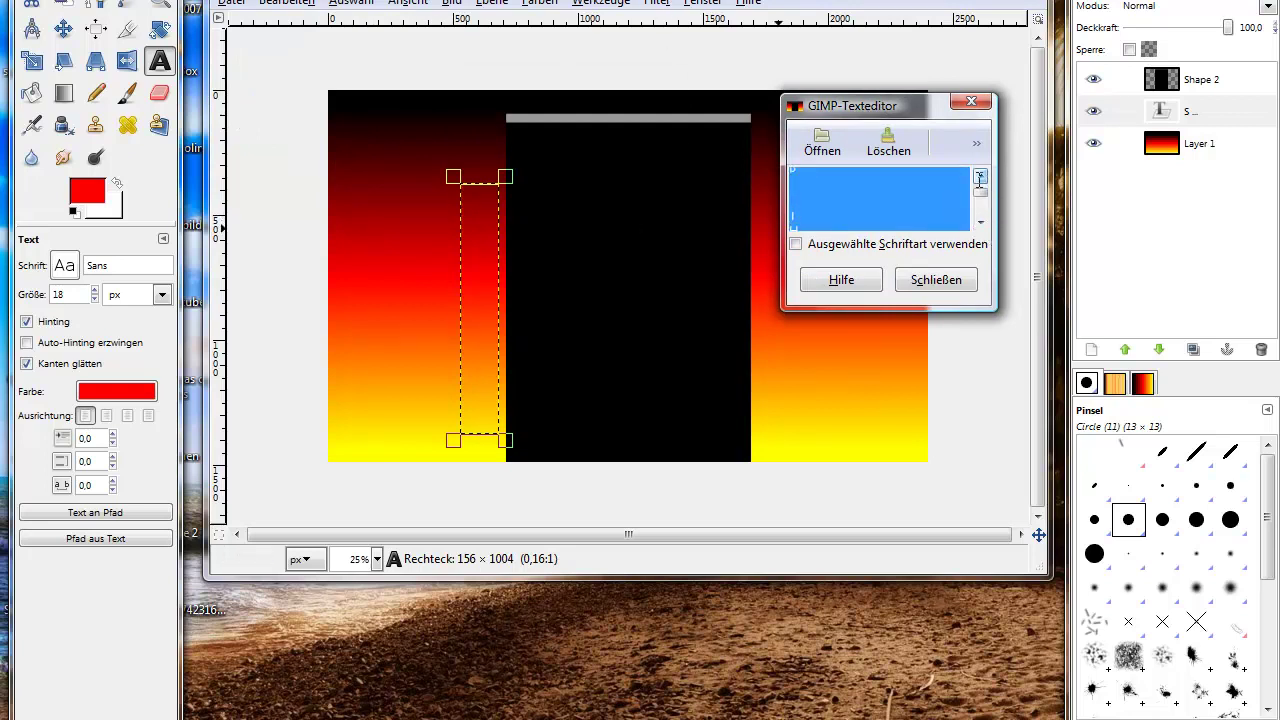
click(802, 201)
scroll(850, 206, down, 3)
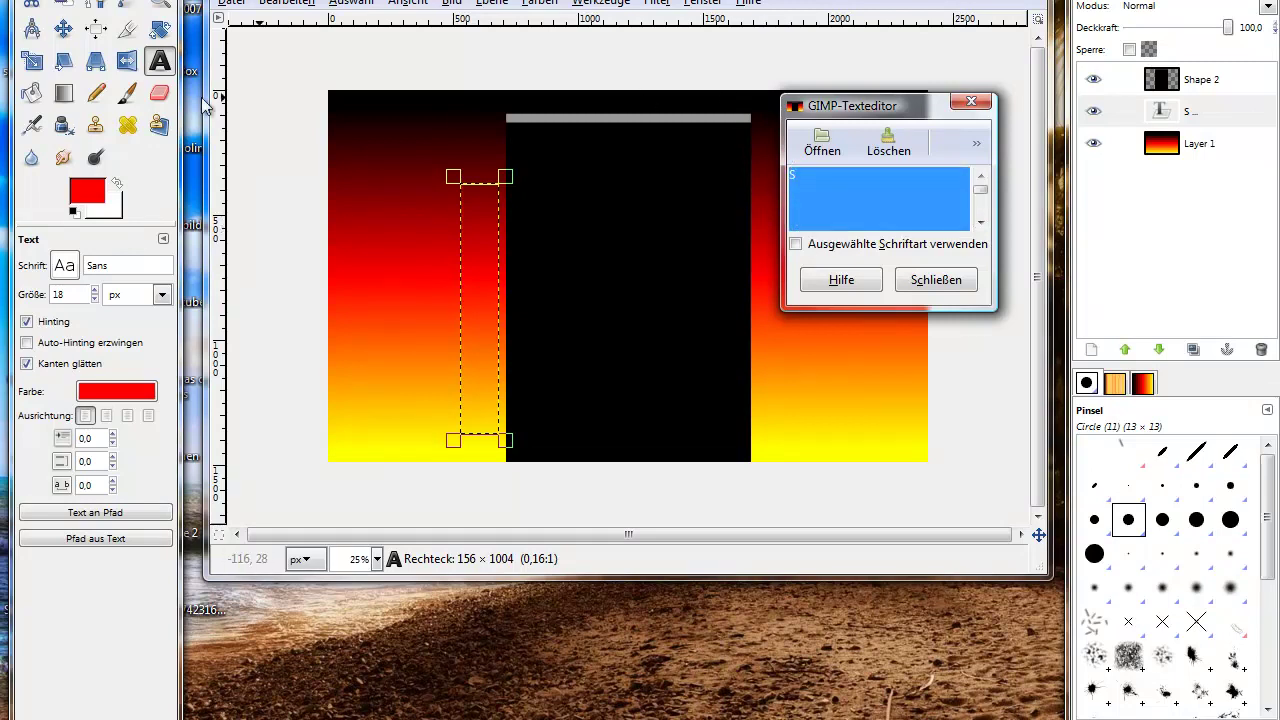
Enlarge the text to 71 px and set its font to Showcard Gothic.
click(94, 290)
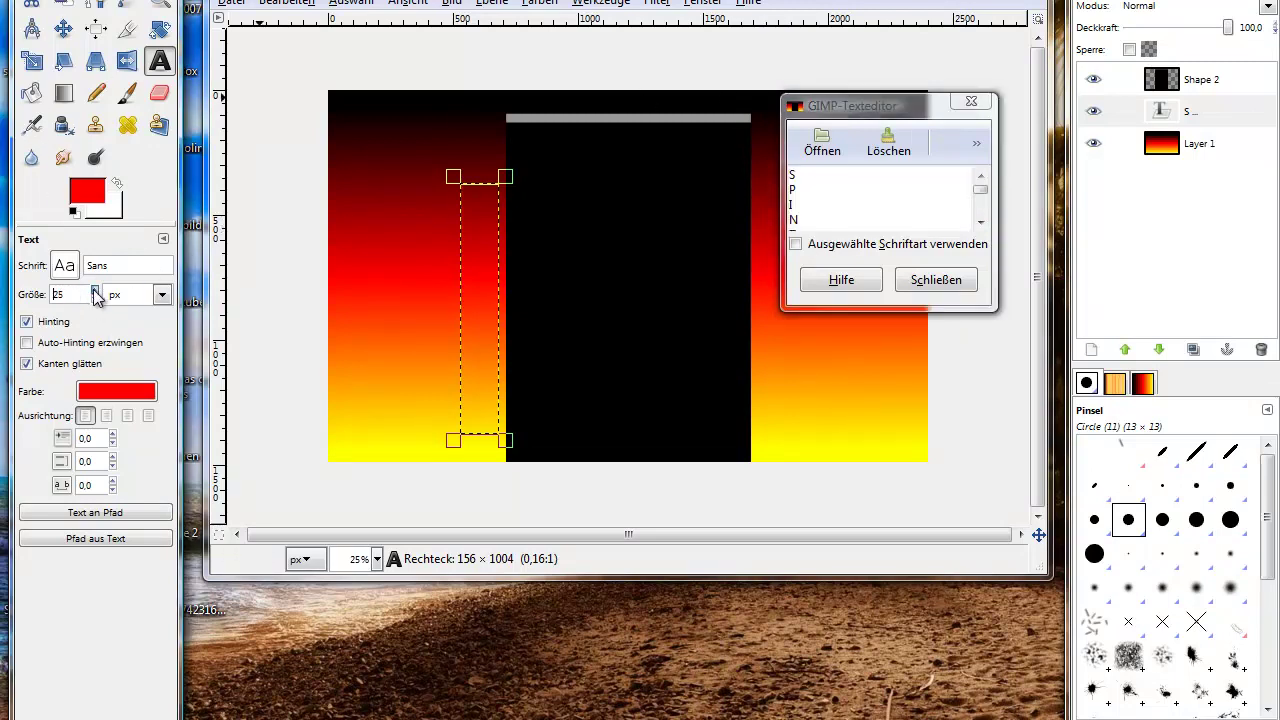
key(Down)
key(Down)
key(Down)
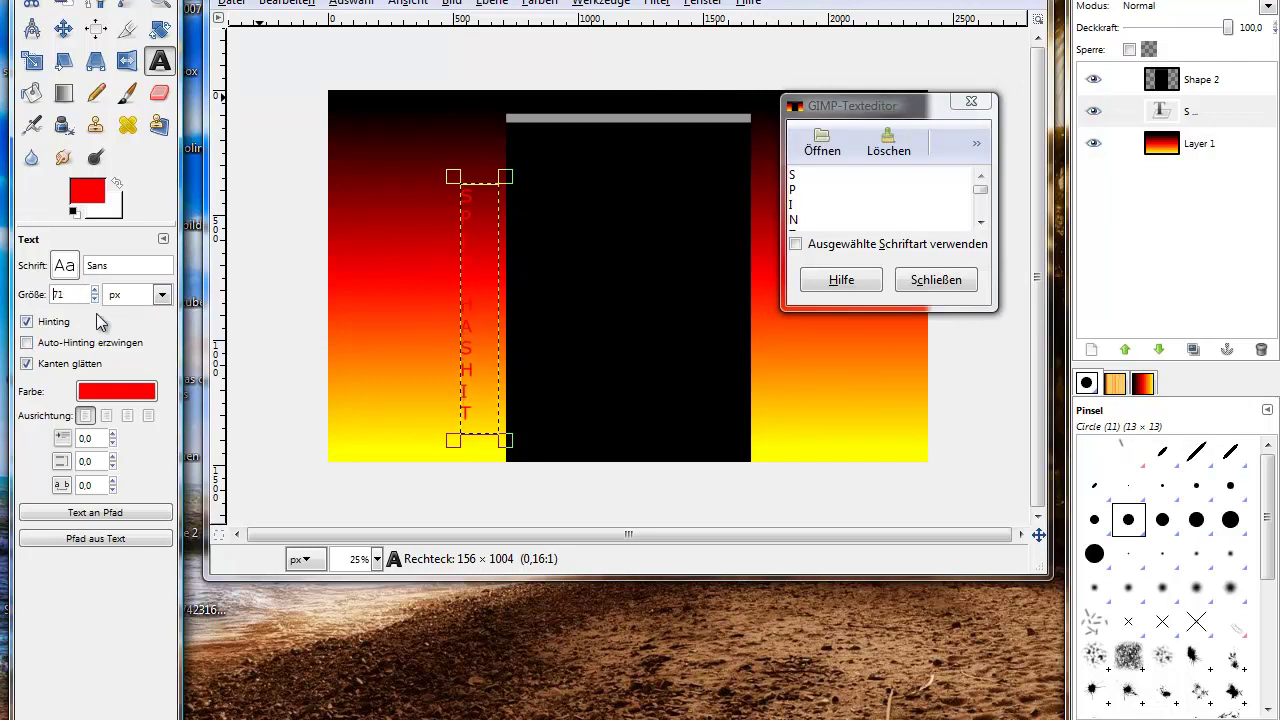
click(64, 265)
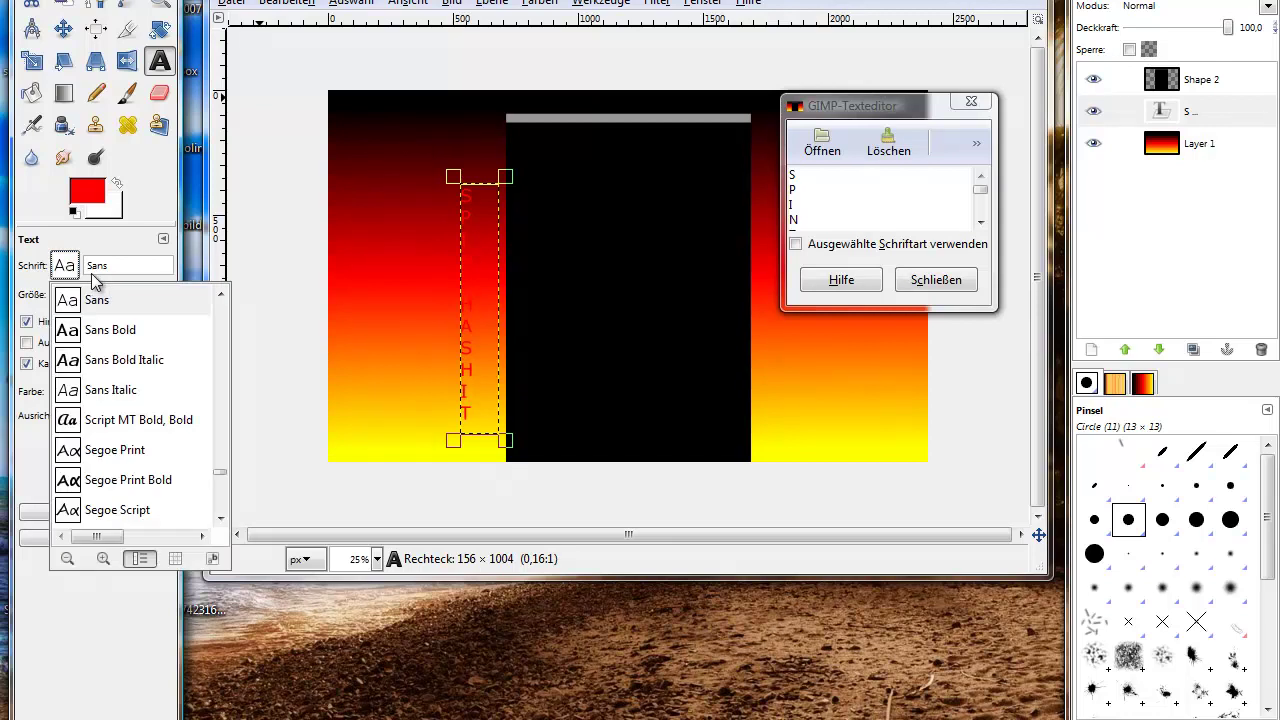
scroll(148, 490, down, 3)
scroll(149, 463, down, 1)
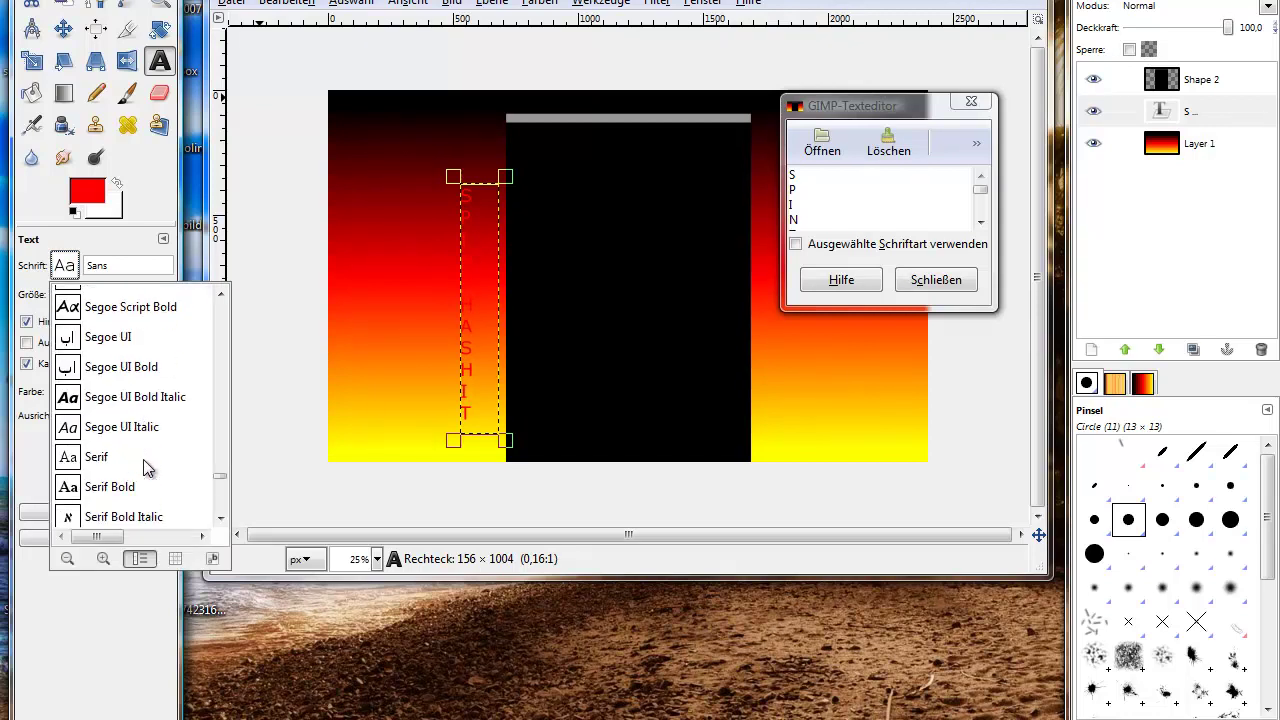
click(148, 403)
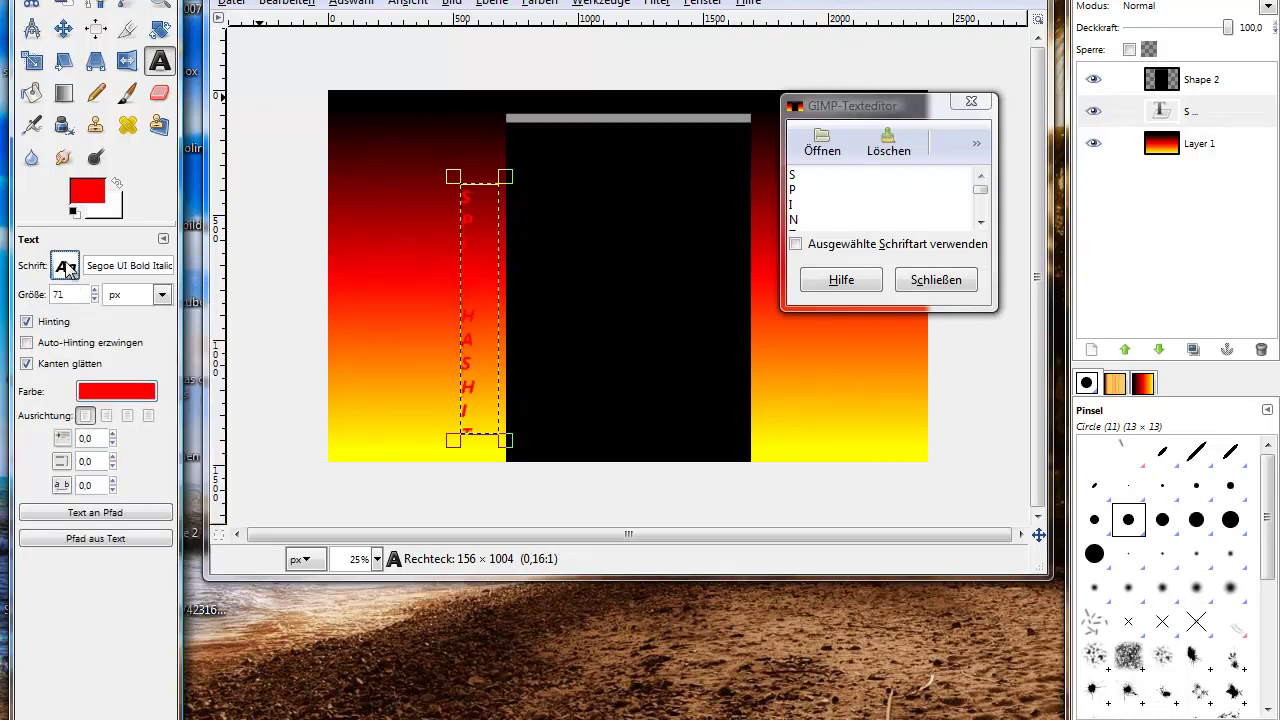
click(64, 266)
scroll(148, 415, down, 3)
scroll(146, 407, up, 1)
click(146, 403)
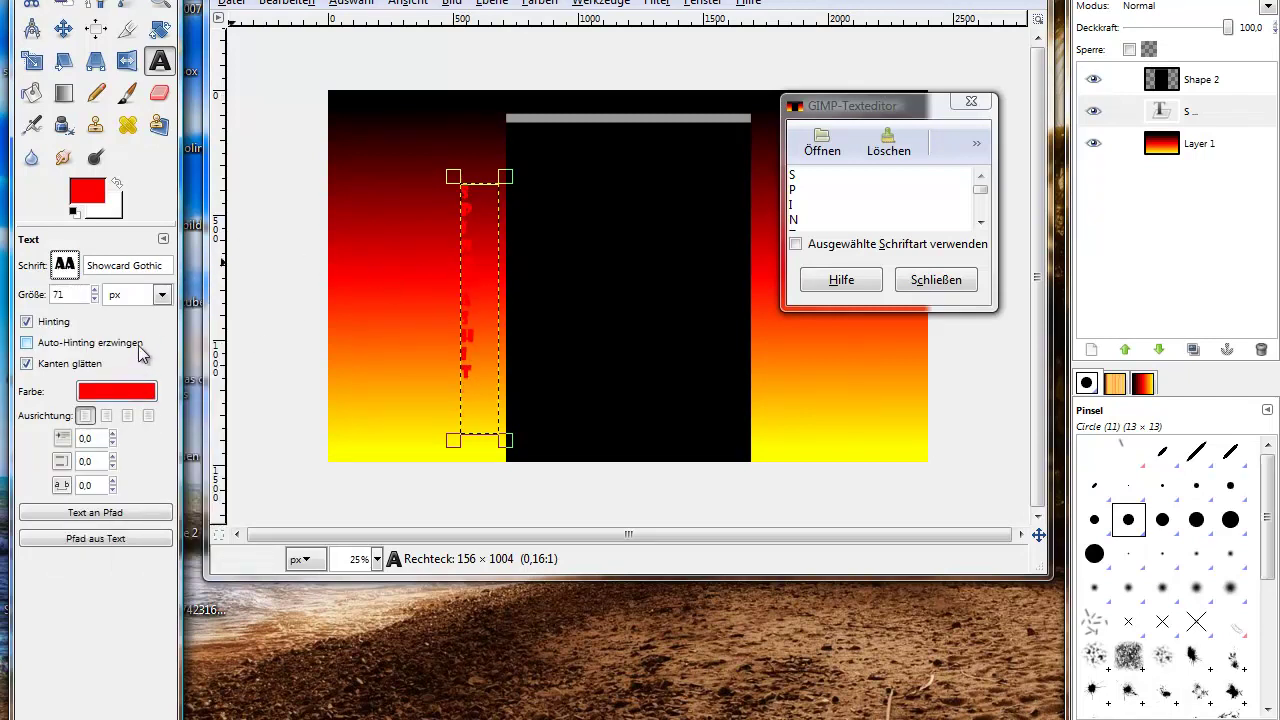
Move the text beside the panel's left edge, raise it to 106 px, and close the editor.
mouse_move(474, 277)
mouse_down()
mouse_move(493, 273)
mouse_move(501, 213)
mouse_up()
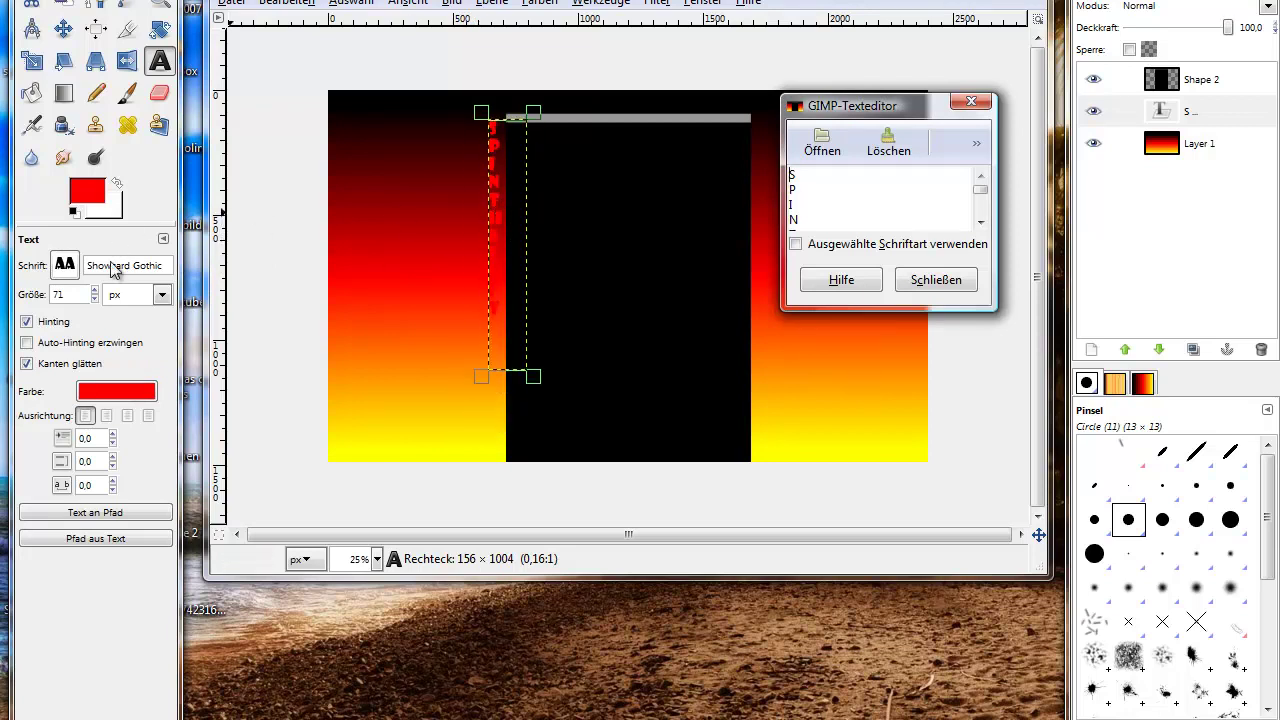
click(95, 290)
click(94, 290)
drag(531, 377, 535, 419)
click(94, 290)
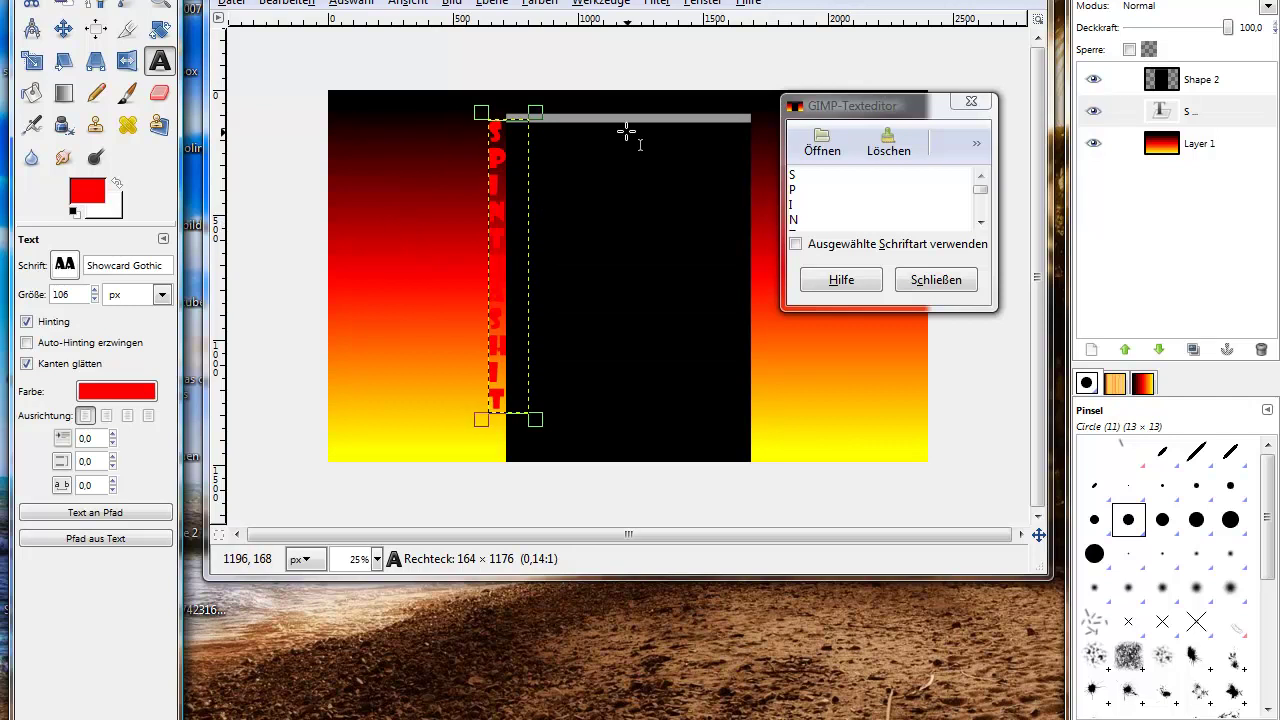
click(924, 285)
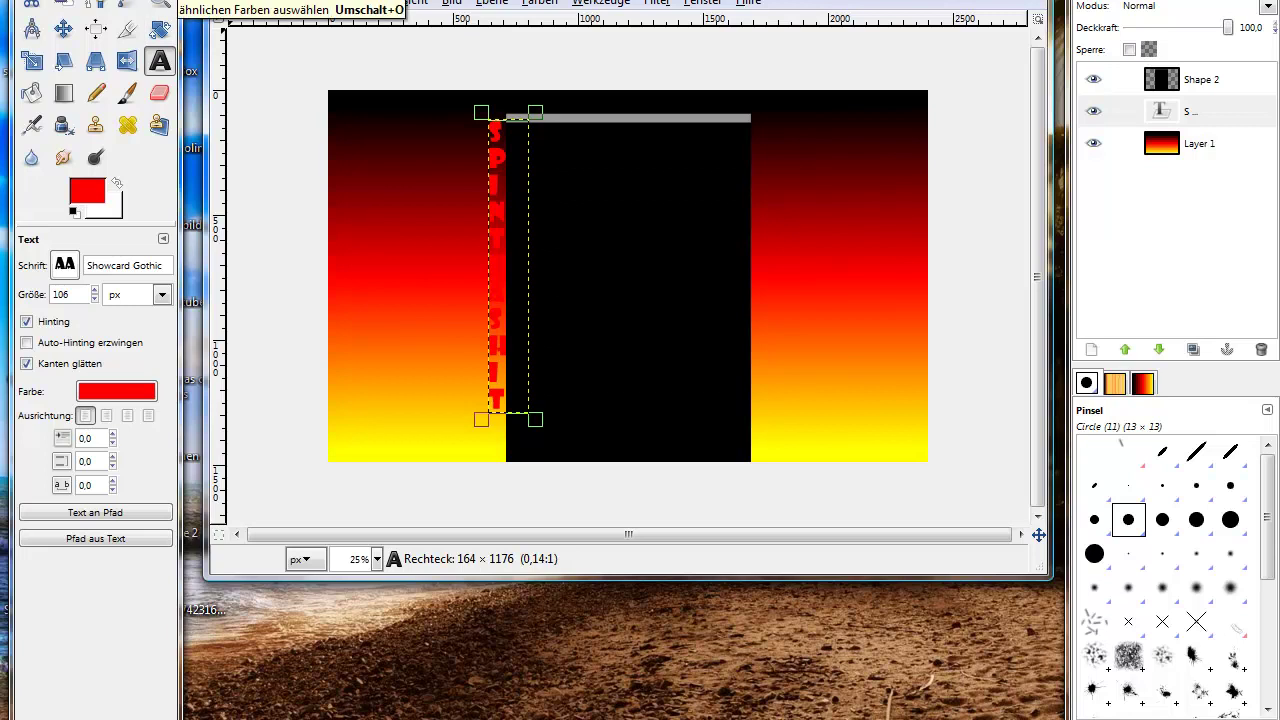
Select the red letters with Select by Color, zooming in to check the selection.
click(160, 3)
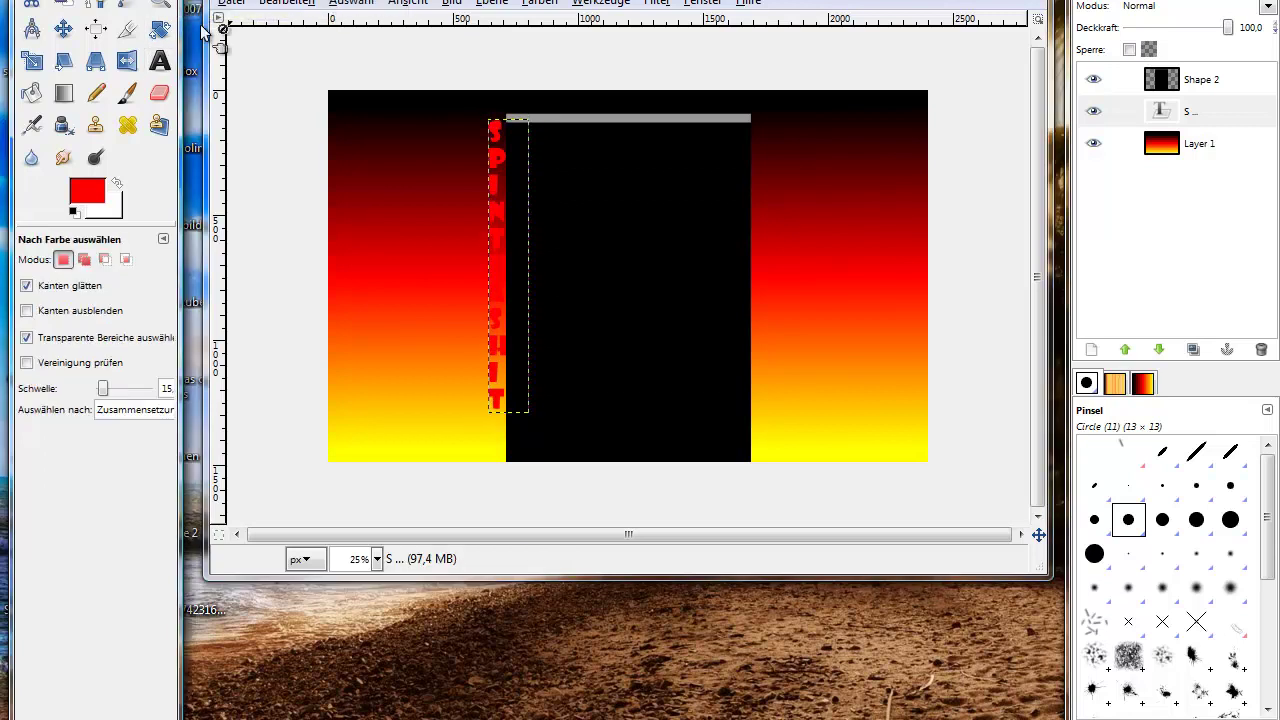
click(492, 184)
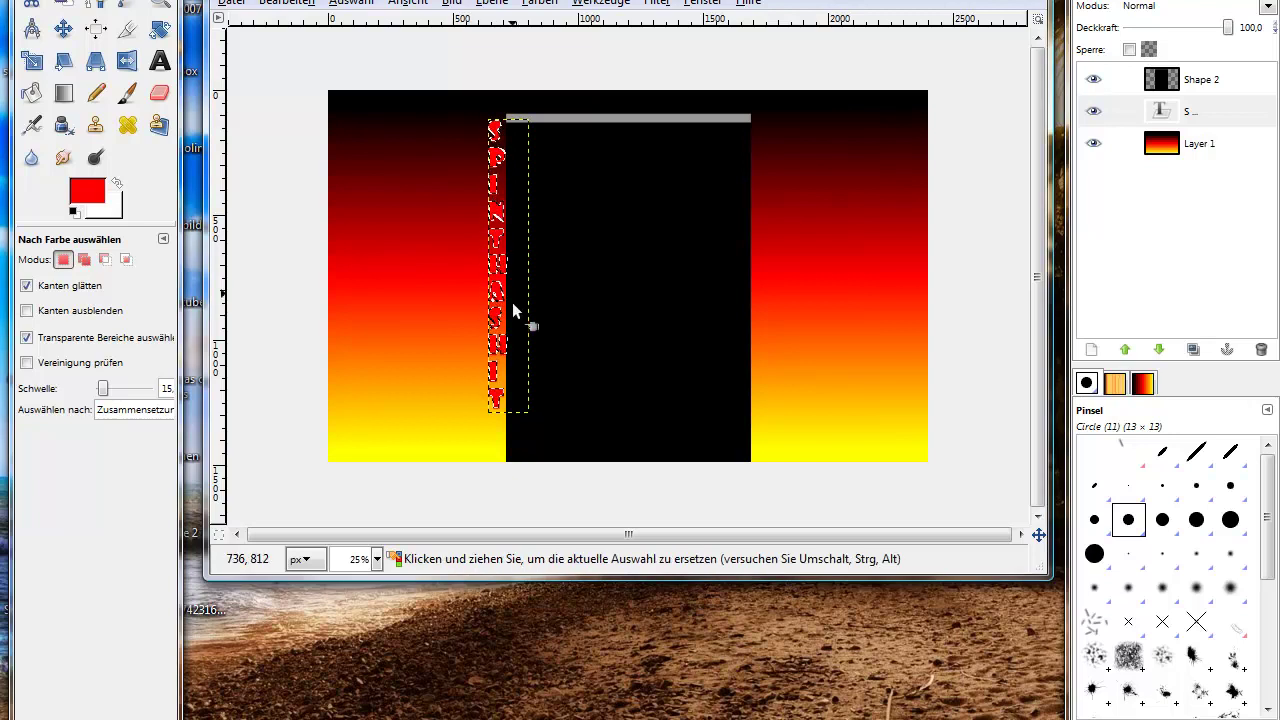
key(plus)
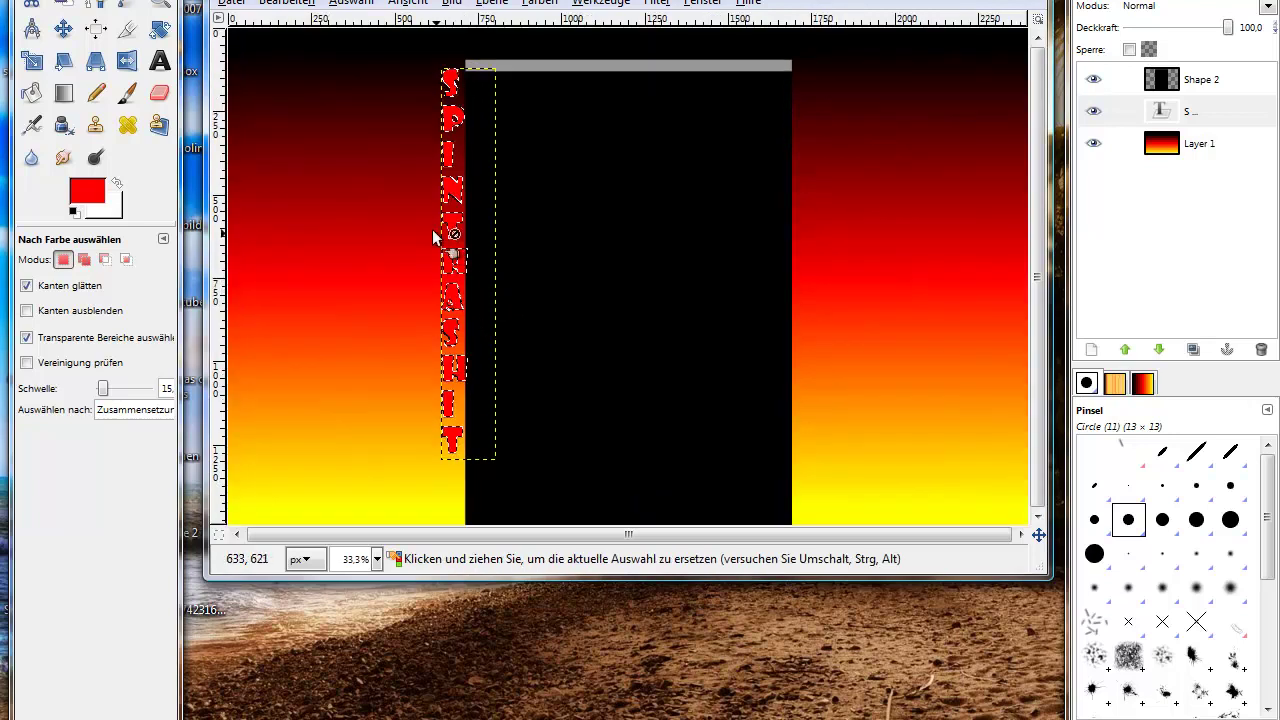
key(plus)
key(plus)
key(plus)
key(plus)
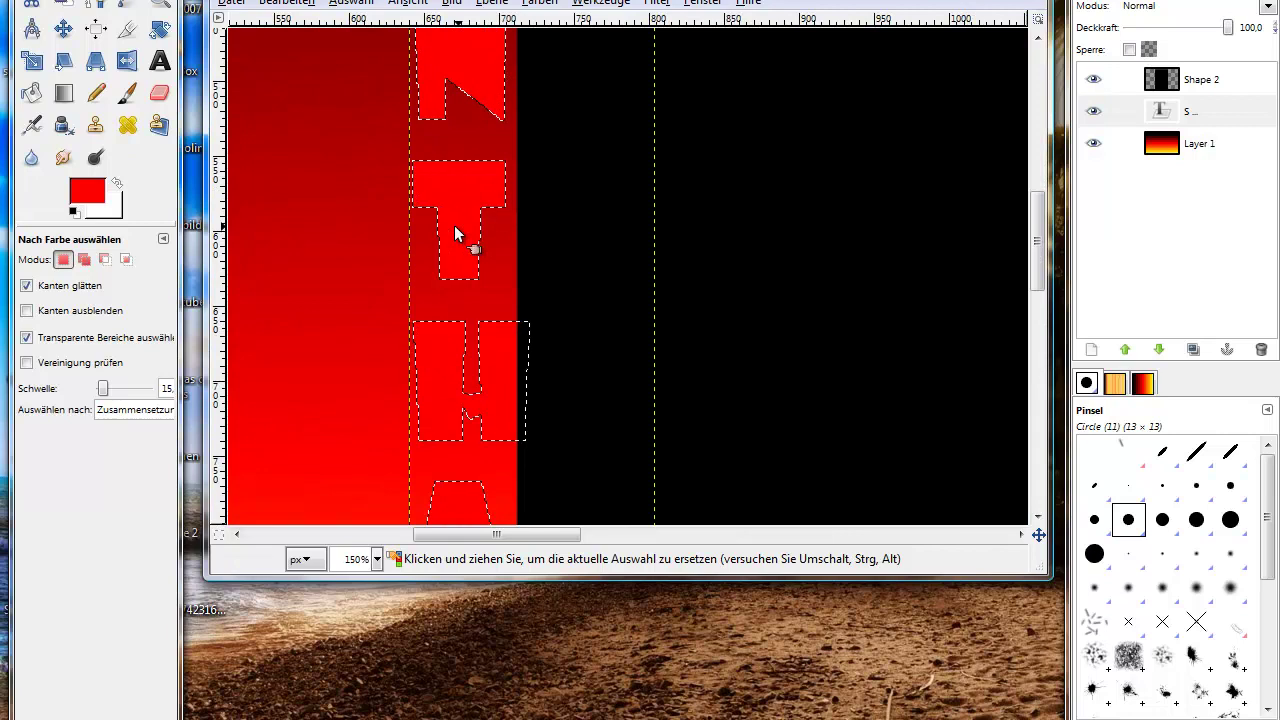
key(minus)
key(minus)
key(minus)
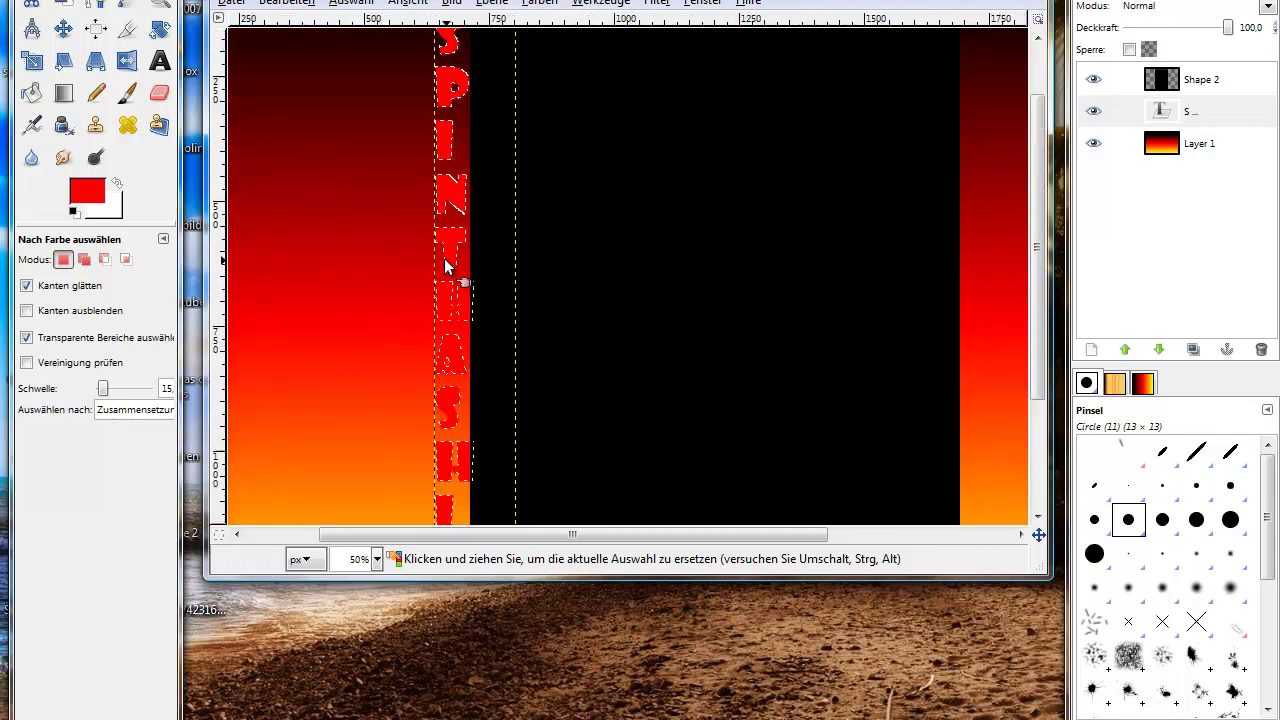
key(minus)
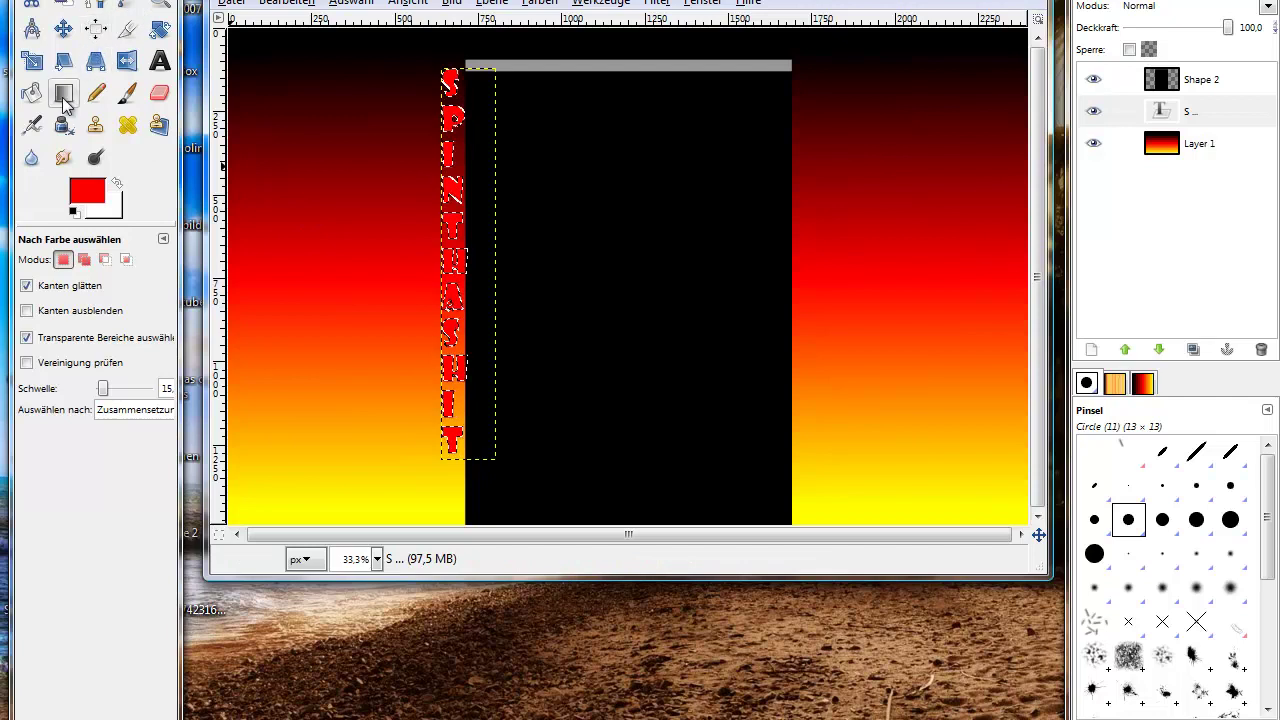
Fill the selected letters with the Golden gradient using the Blend tool.
click(63, 94)
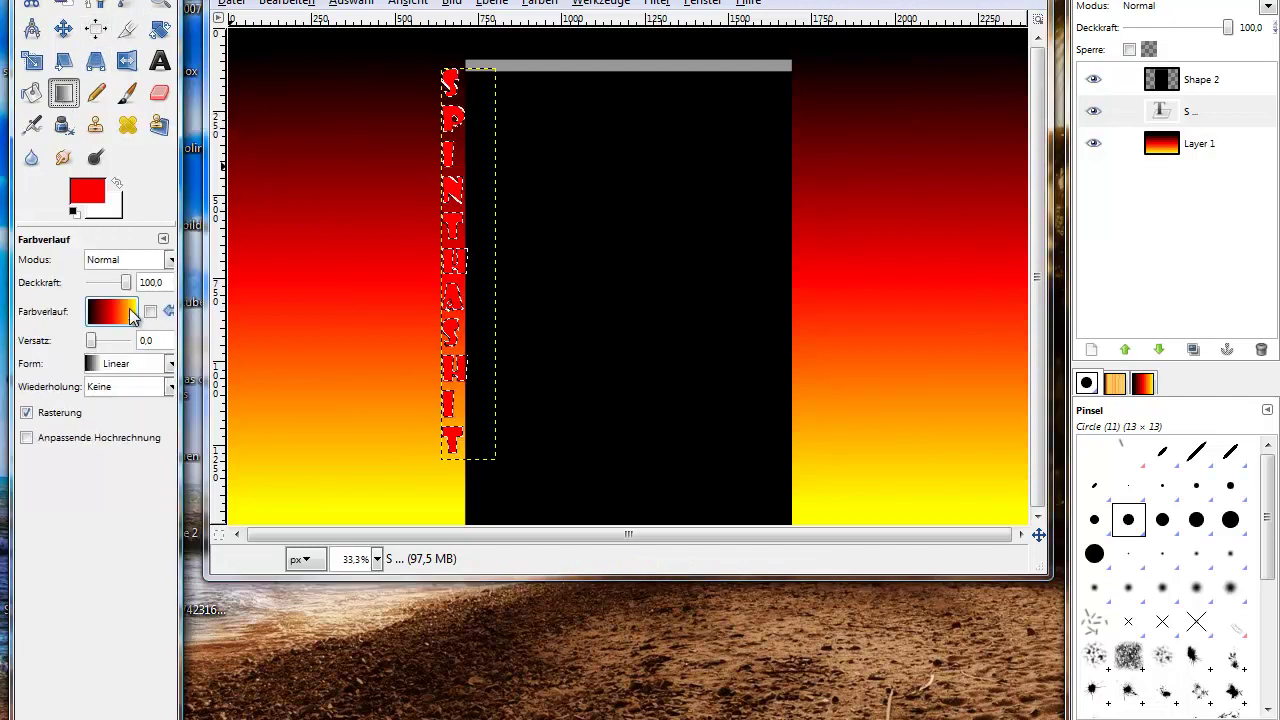
click(129, 315)
scroll(170, 425, down, 3)
scroll(170, 425, down, 2)
scroll(173, 428, down, 2)
scroll(173, 428, down, 1)
scroll(173, 428, down, 2)
scroll(173, 428, down, 1)
scroll(173, 428, down, 1)
scroll(173, 428, down, 2)
scroll(173, 428, up, 3)
scroll(173, 428, up, 3)
scroll(173, 428, up, 2)
scroll(173, 432, up, 2)
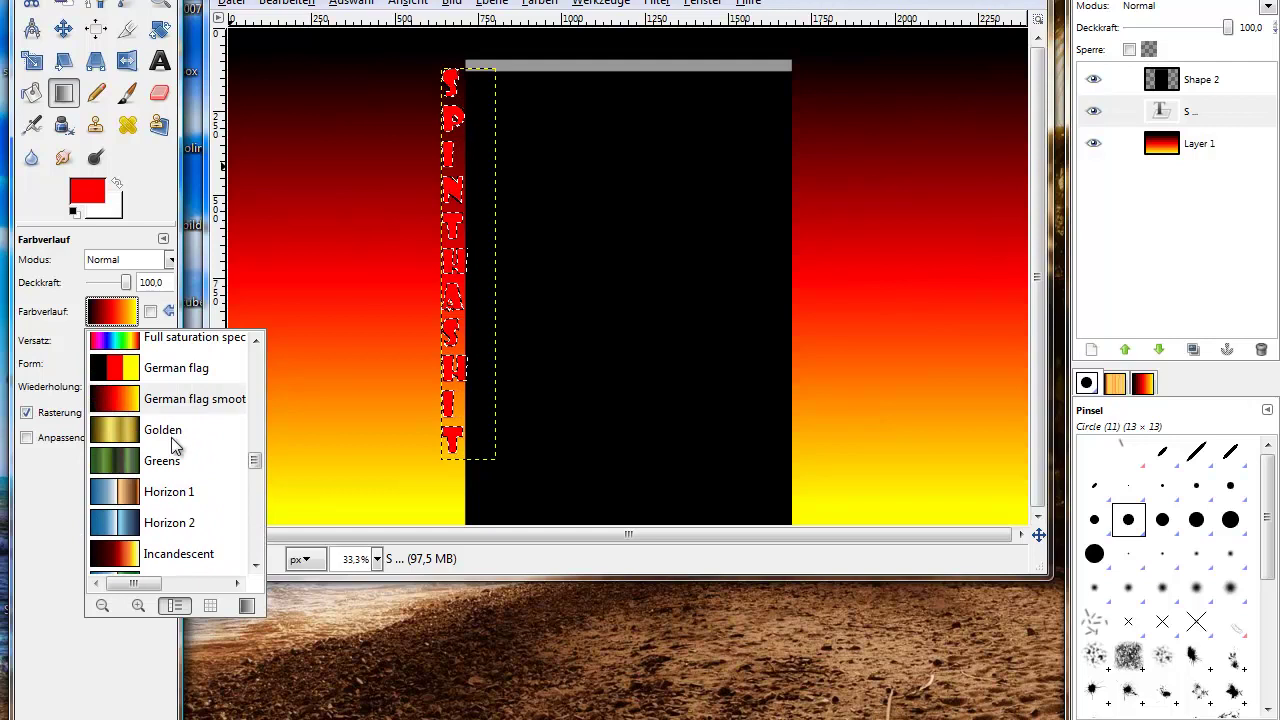
click(175, 435)
drag(457, 90, 448, 436)
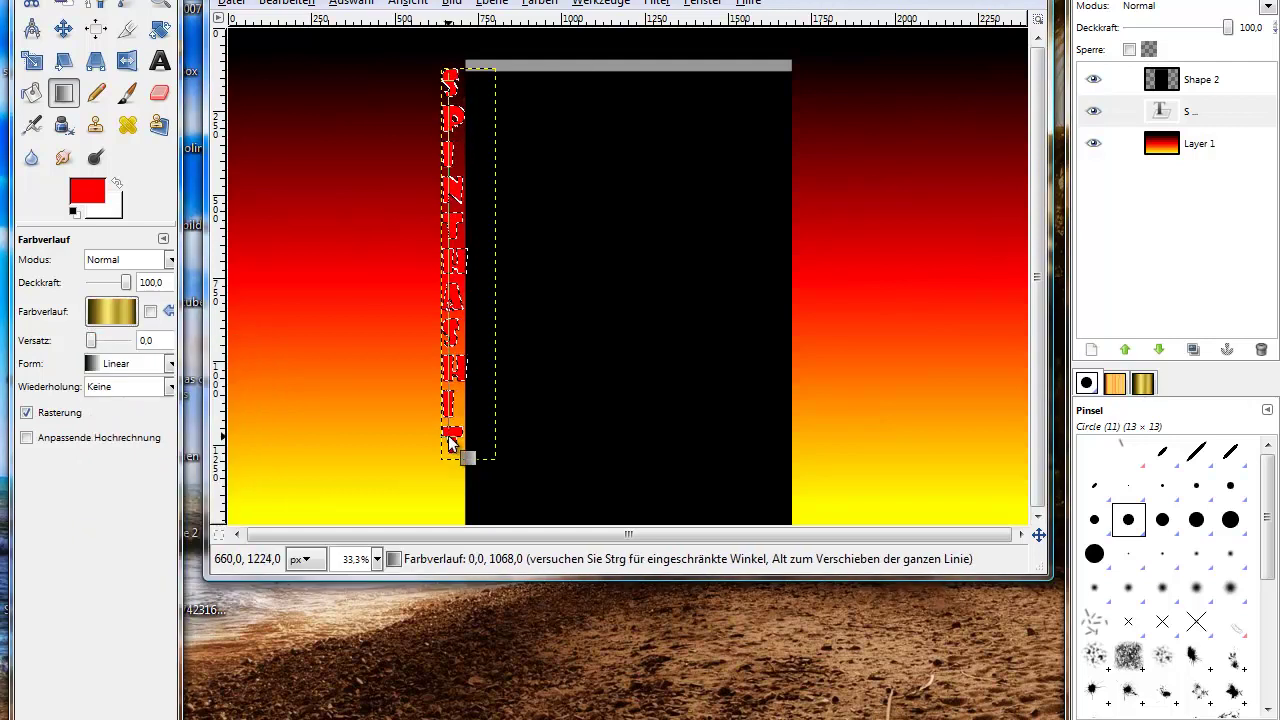
Reapply the gold gradient over the letters and zoom out to the whole image.
mouse_move(449, 107)
mouse_down()
mouse_move(448, 458)
mouse_move(453, 94)
mouse_up()
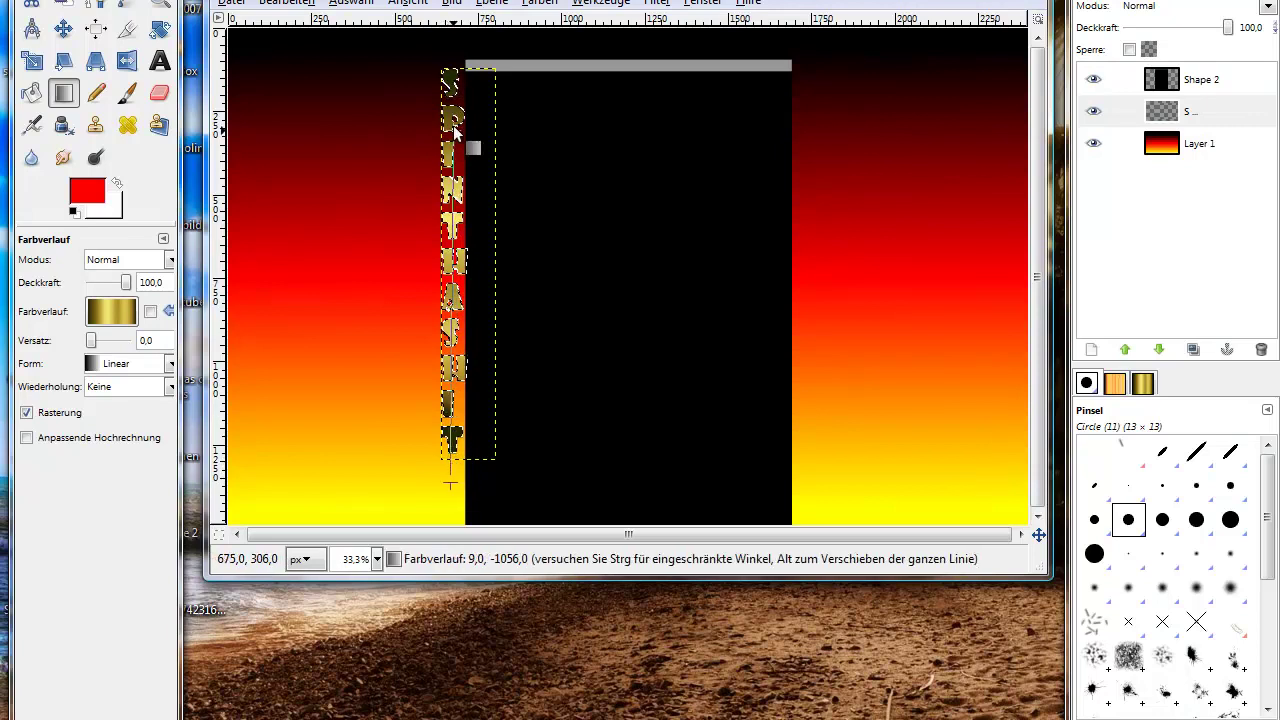
mouse_move(440, 498)
mouse_down()
mouse_move(457, 45)
mouse_move(468, 425)
mouse_up()
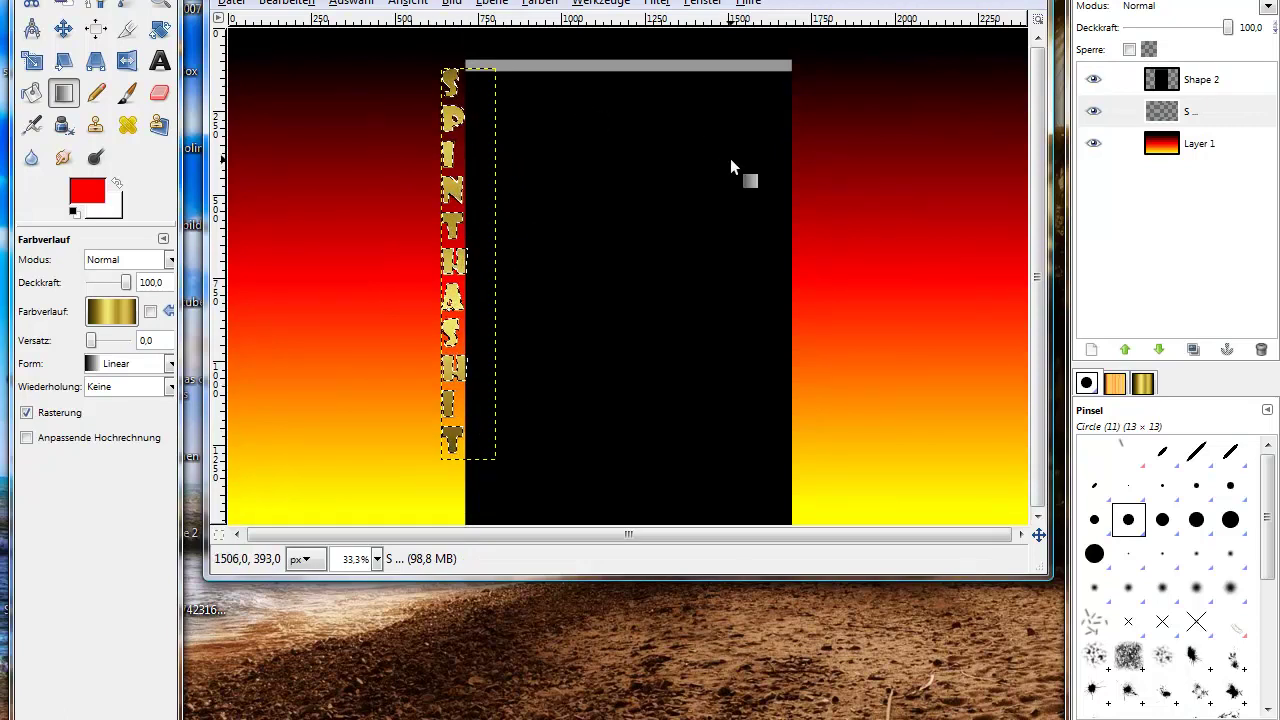
key(minus)
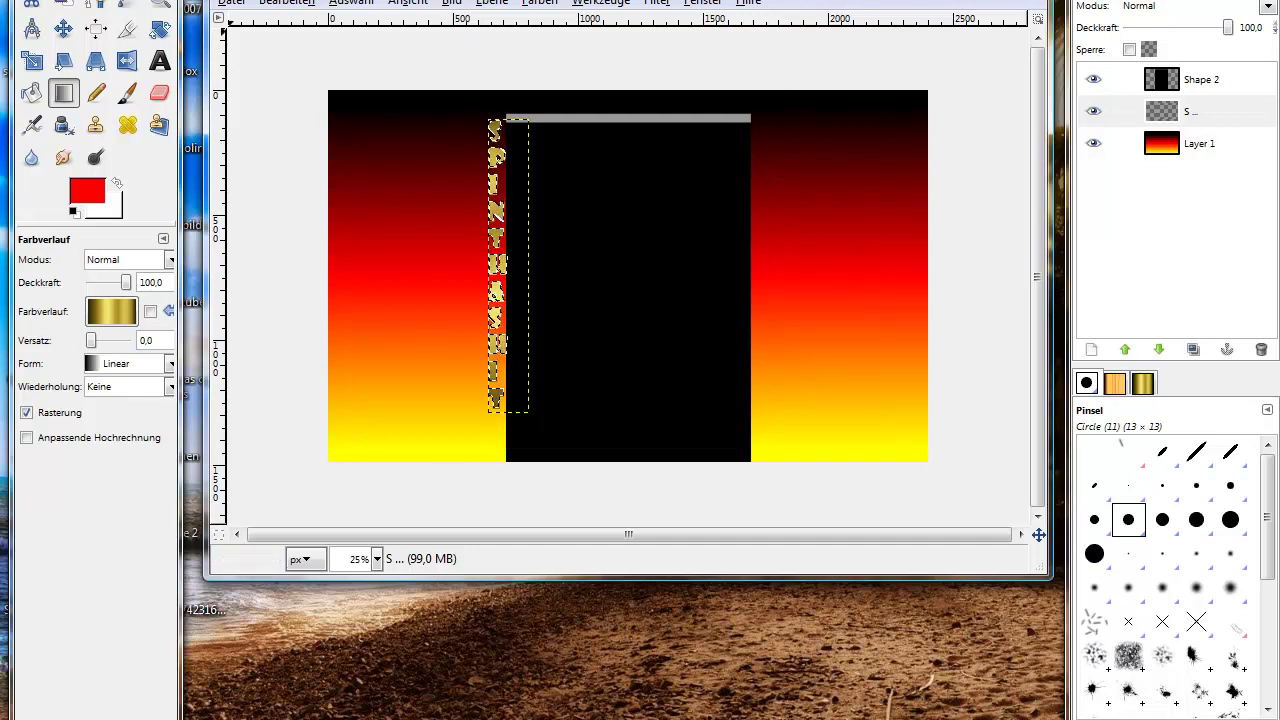
drag(100, 0, 166, 0)
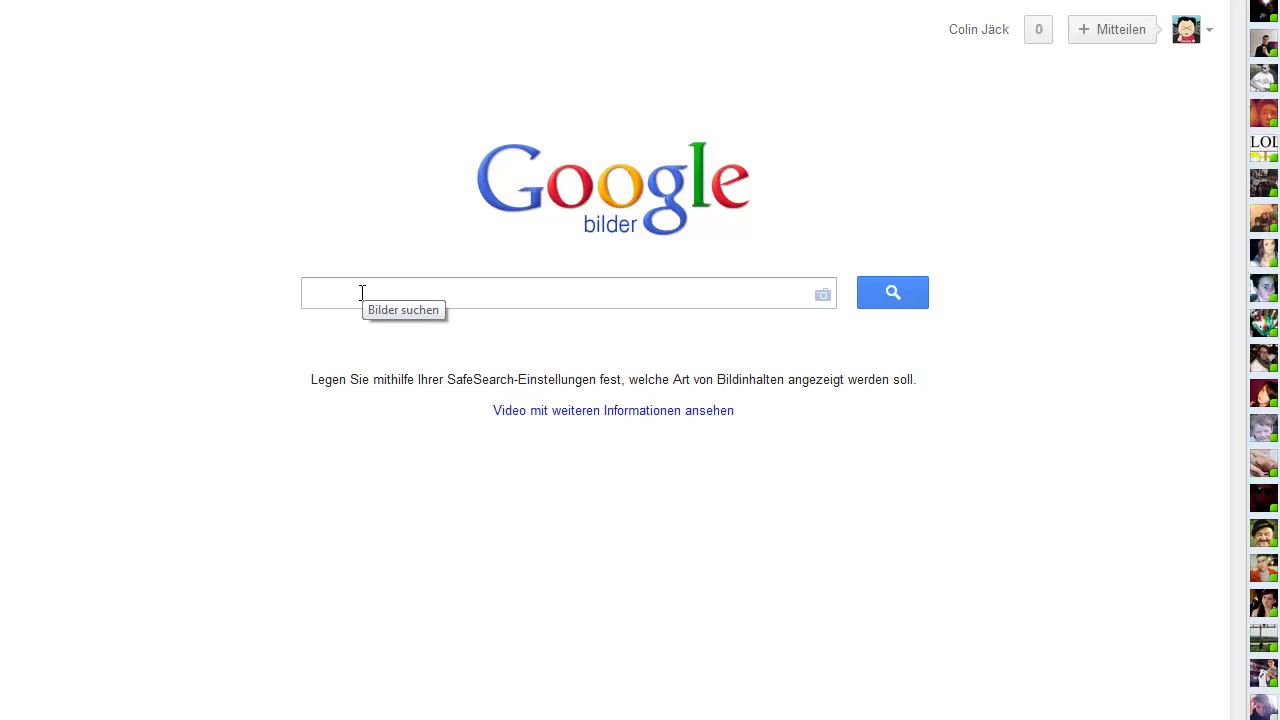
Search Google Images for 'gta png', view the Niko image full size, and try dragging it out.
text(gta)
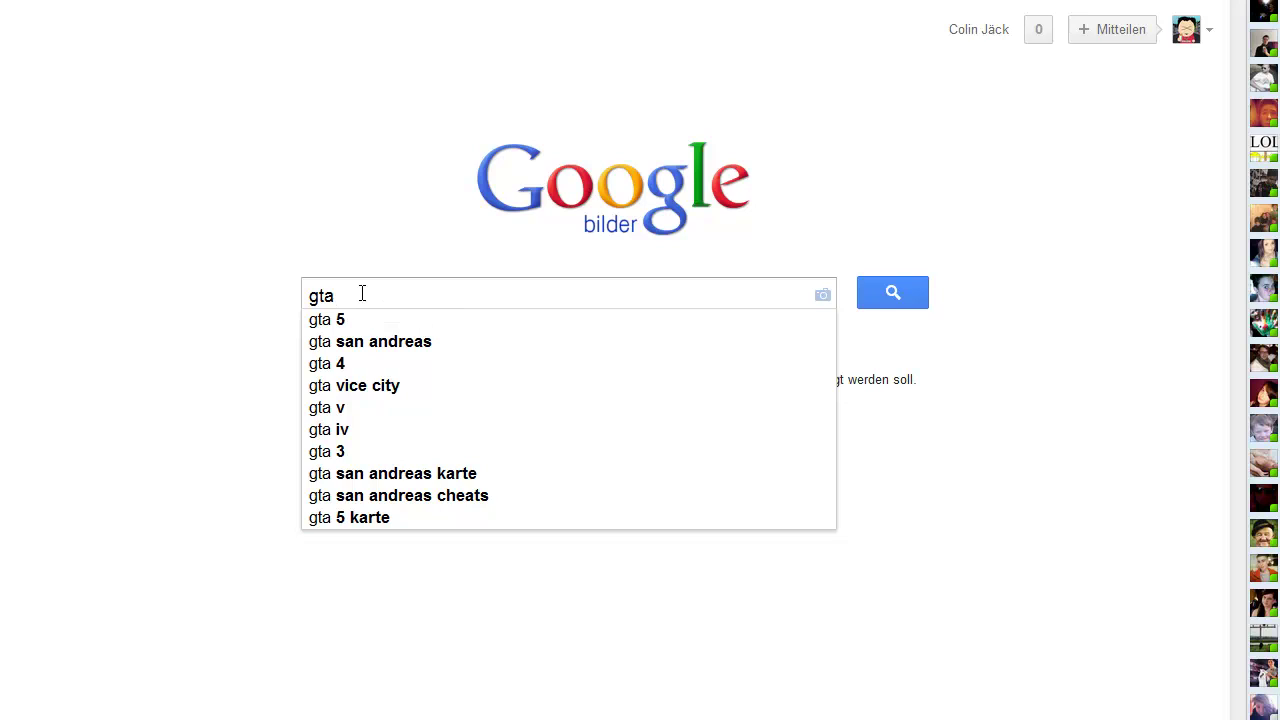
text(png)
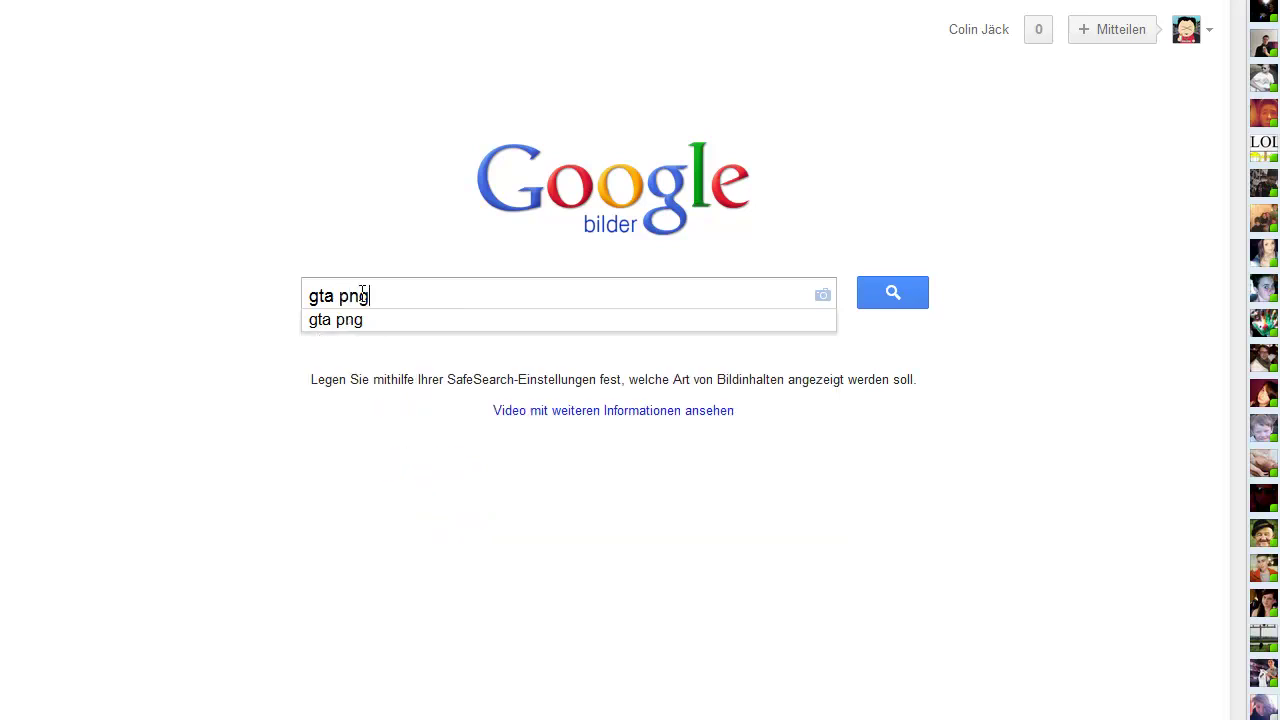
key(Return)
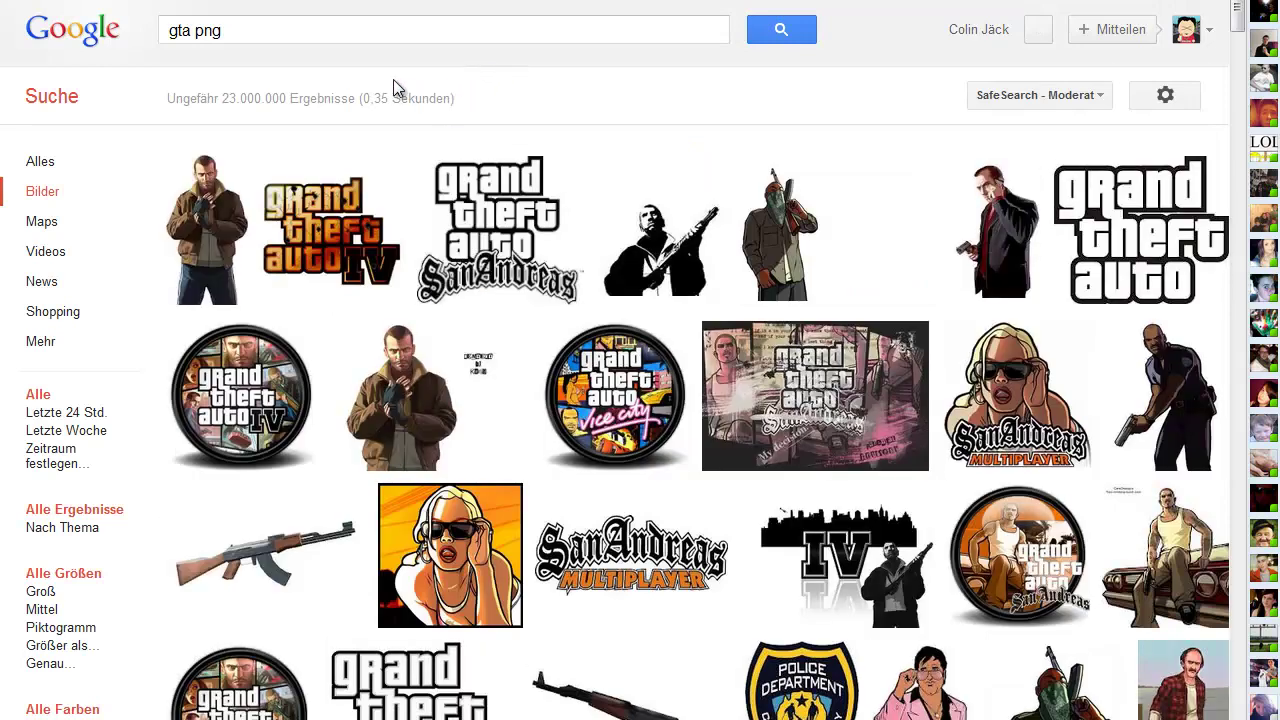
click(212, 204)
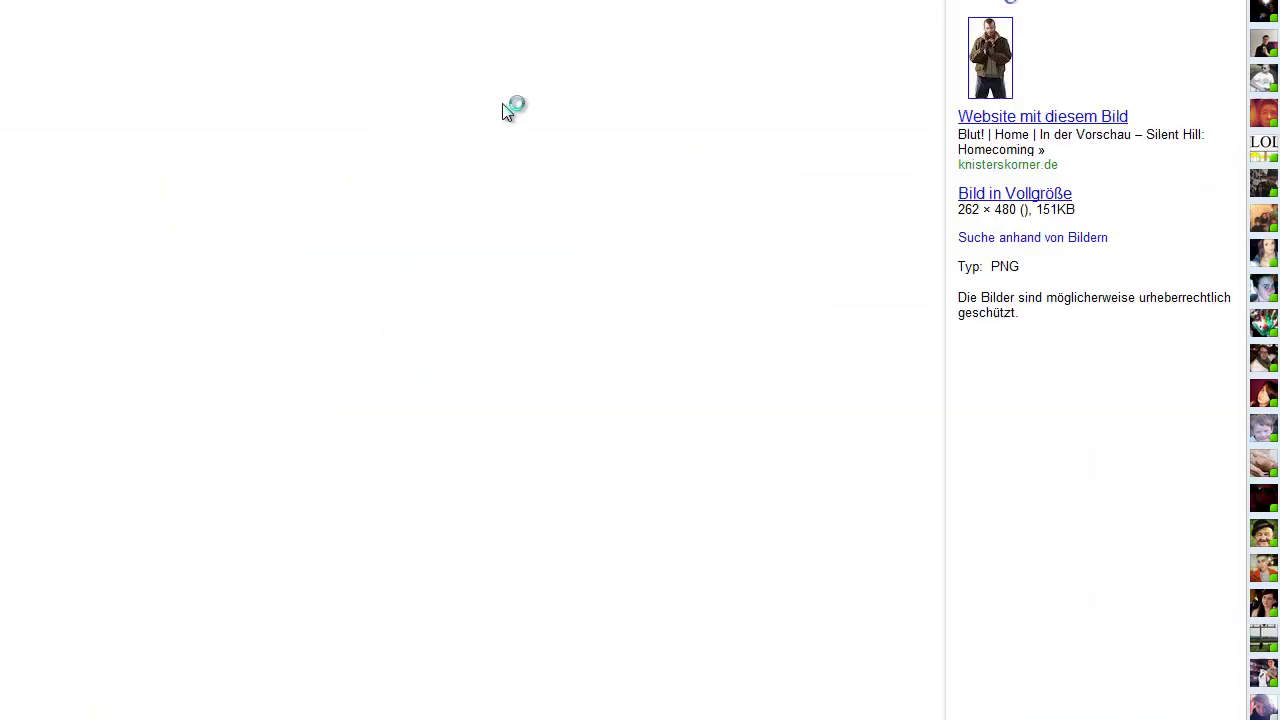
click(1012, 196)
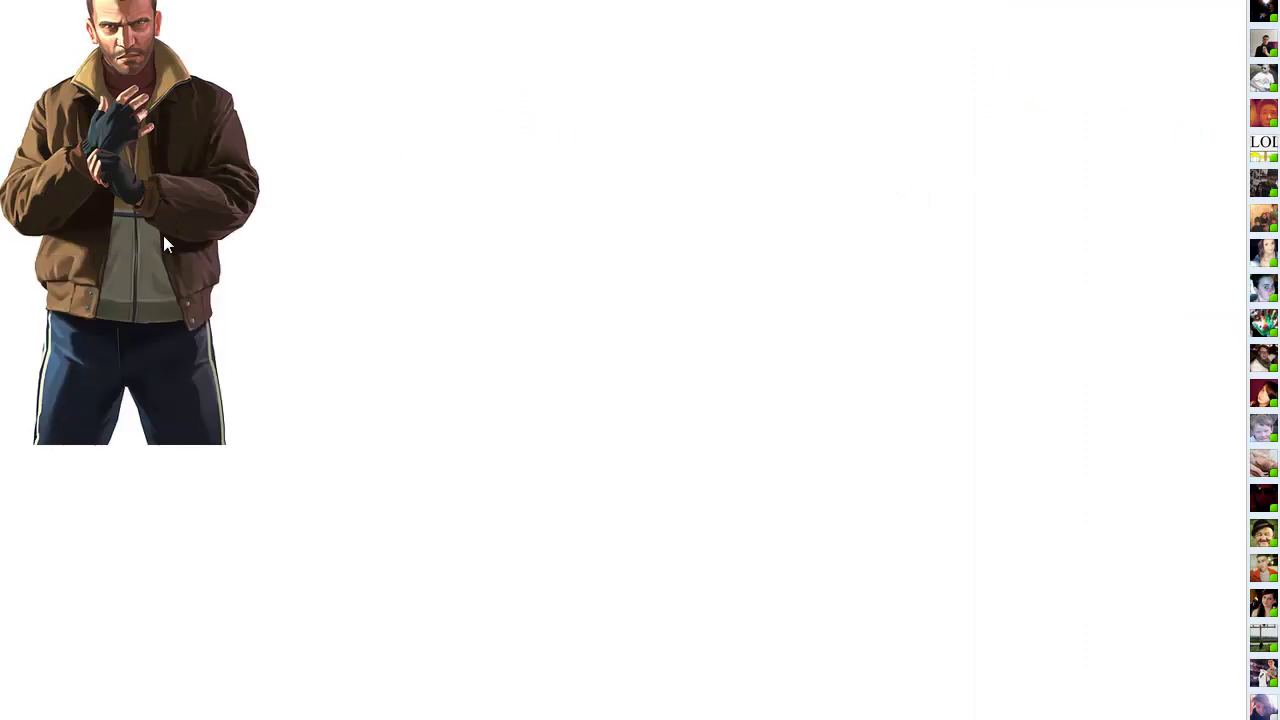
drag(126, 263, 354, 246)
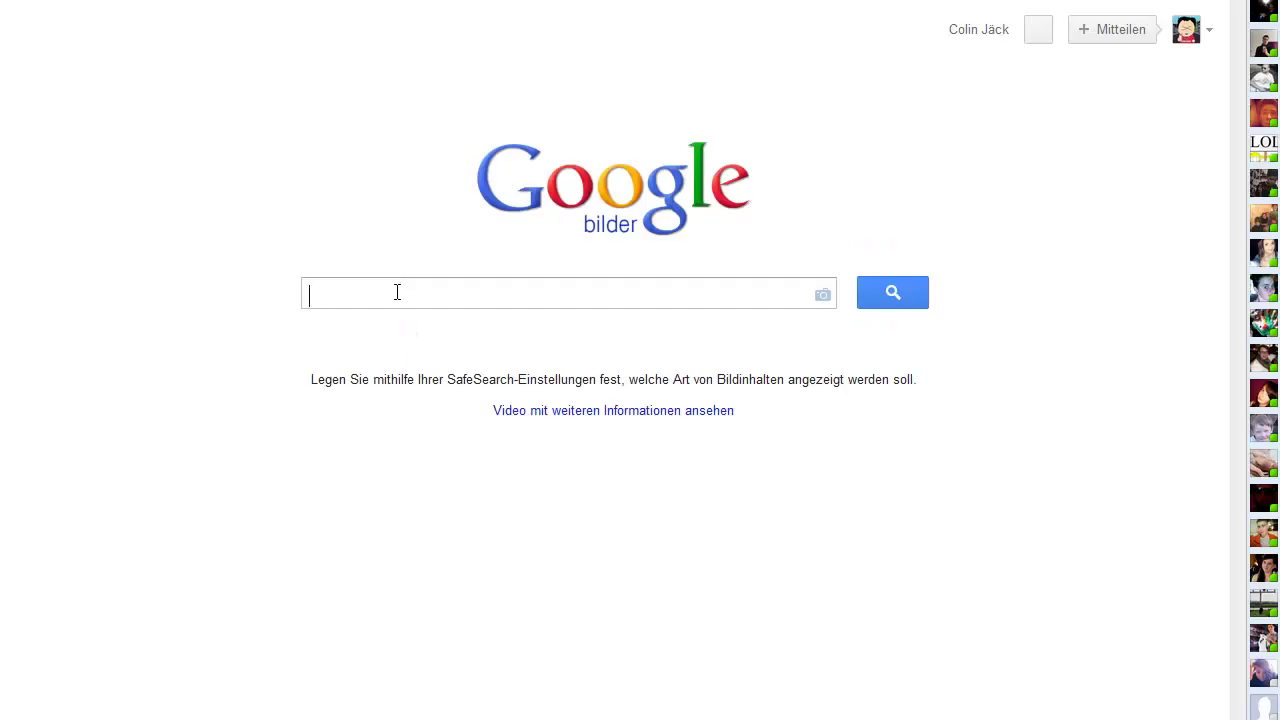
Search Google Images for 'gta san andreas png' and open the masked character image full size.
text(gta san andreas )
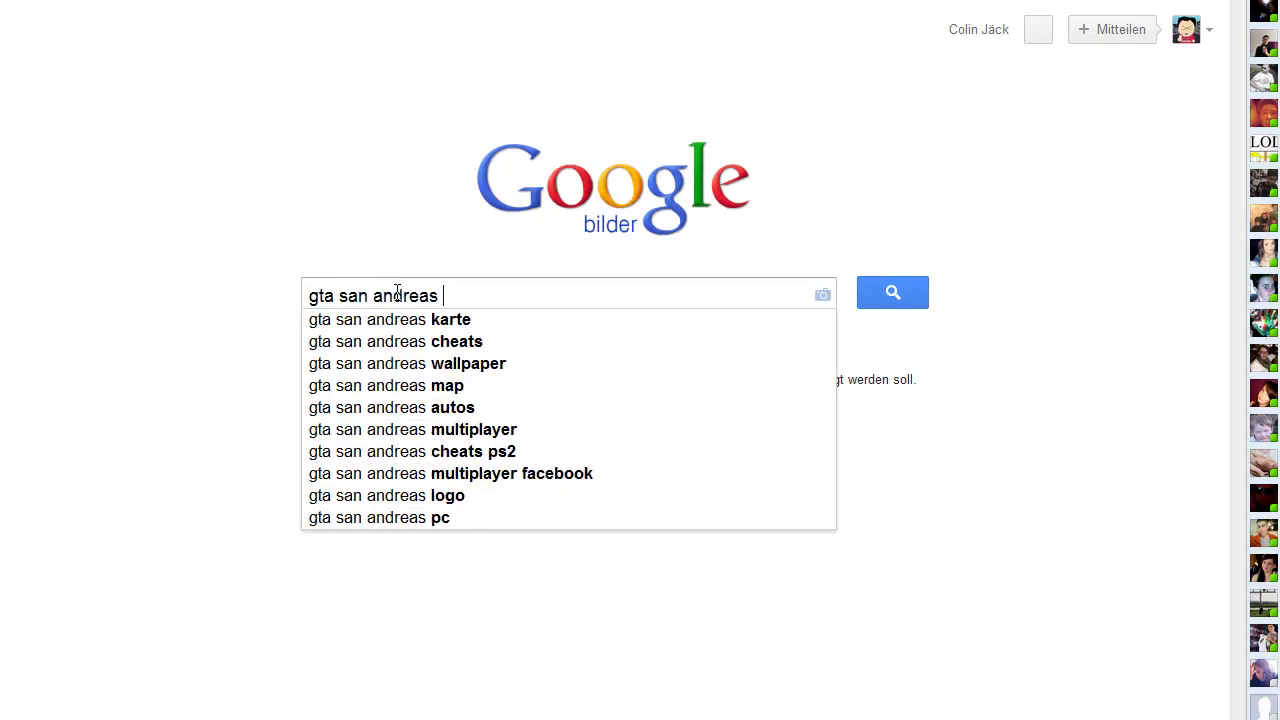
text(png)
key(Return)
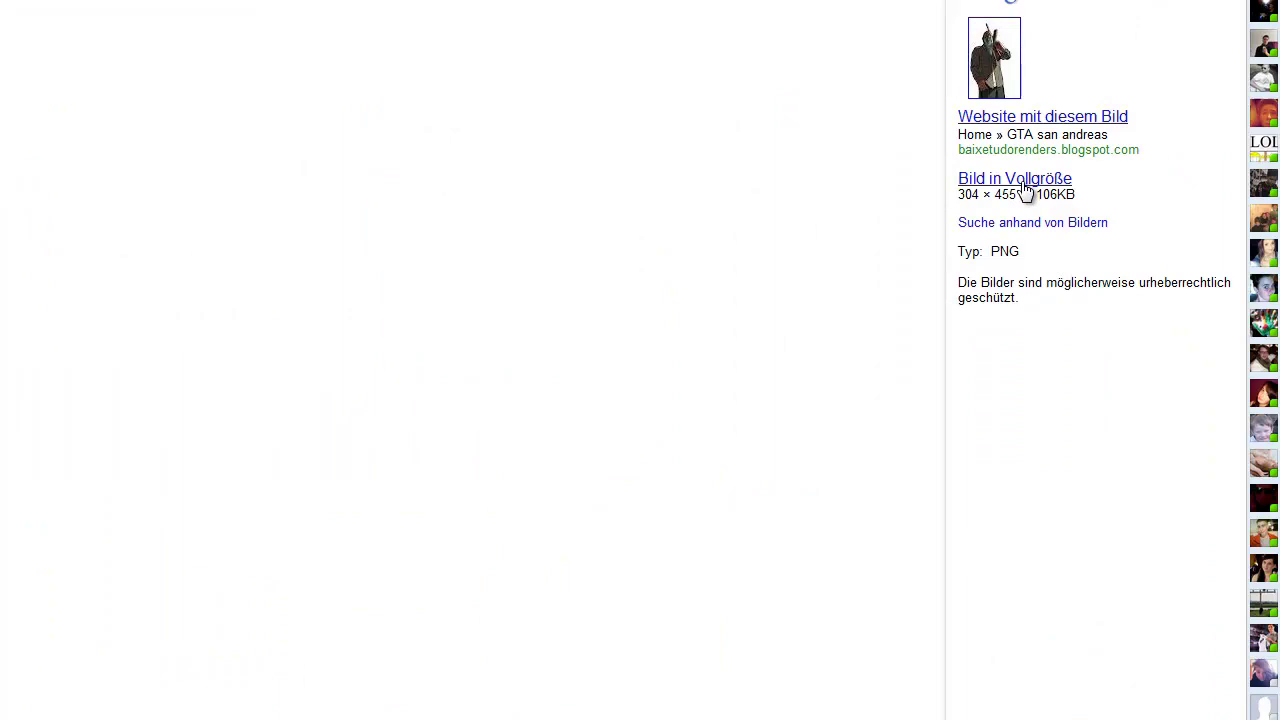
click(1025, 180)
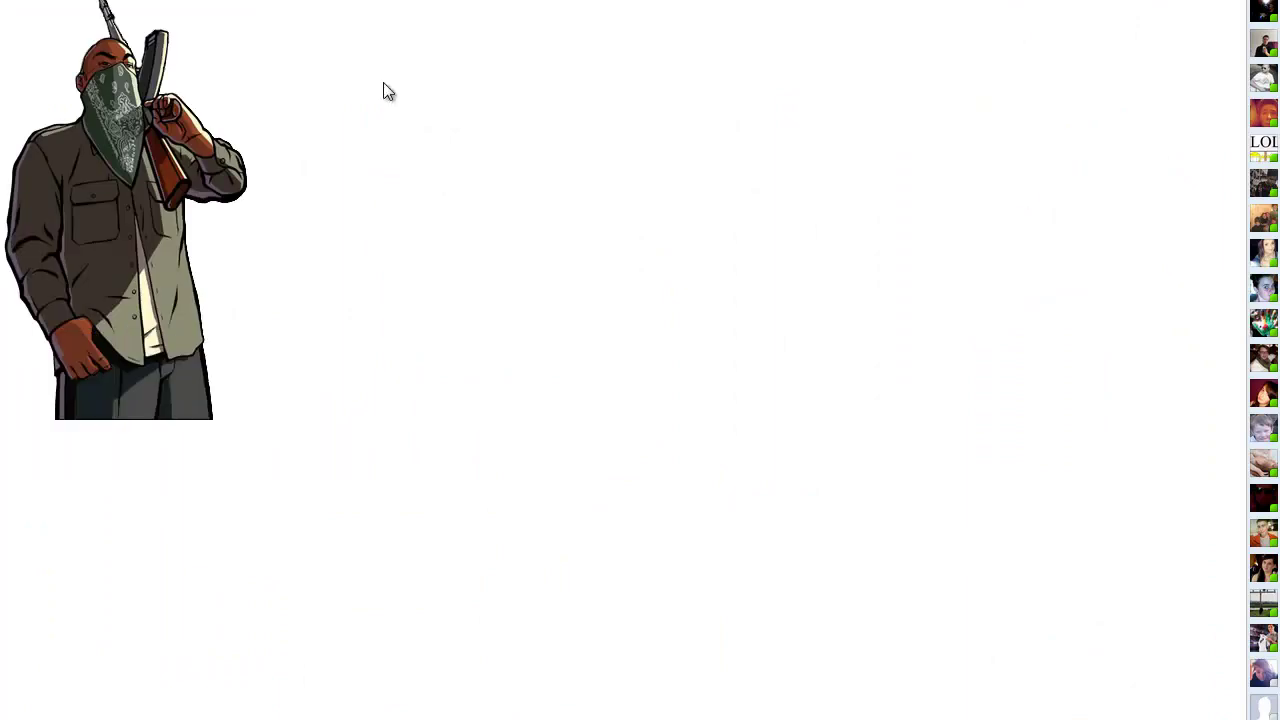
Save the masked San Andreas character PNG to the desktop.
mouse_move(130, 200)
mouse_down()
mouse_move(585, 25)
mouse_move(134, 210)
mouse_up()
mouse_move(155, 370)
mouse_down()
mouse_move(727, 57)
mouse_move(672, 2)
mouse_move(176, 223)
mouse_up()
right_click(145, 232)
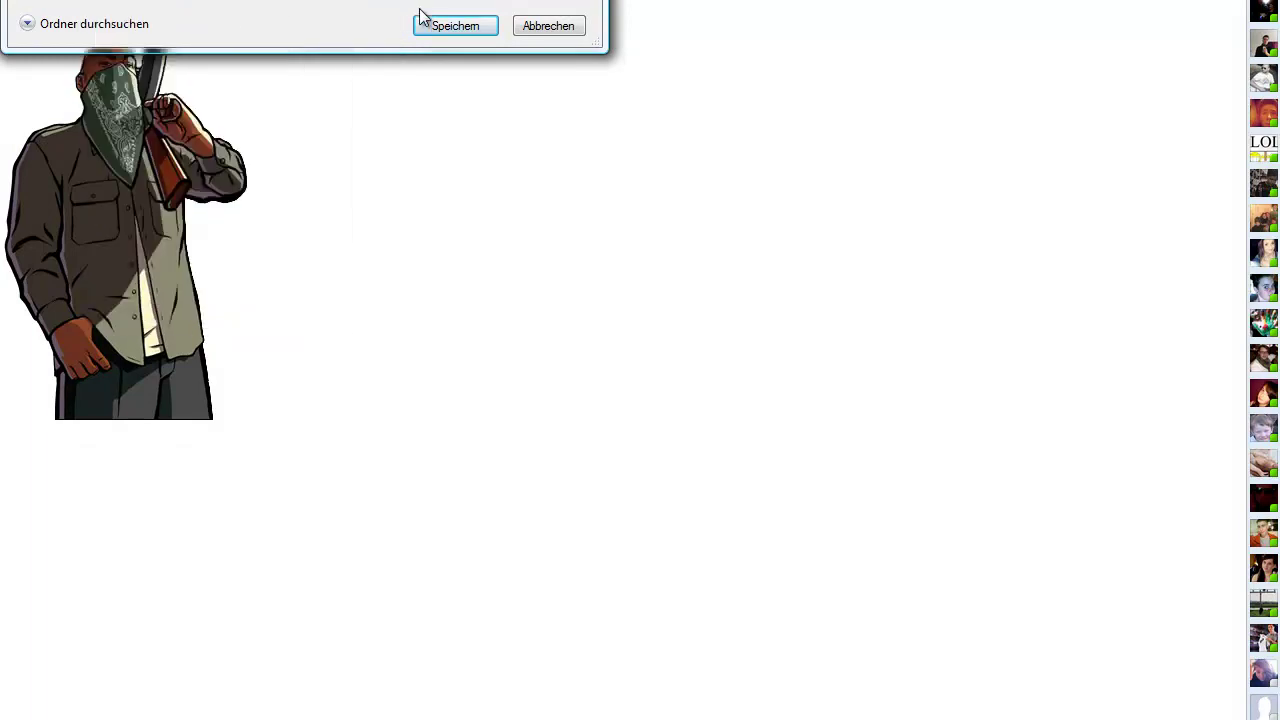
click(449, 26)
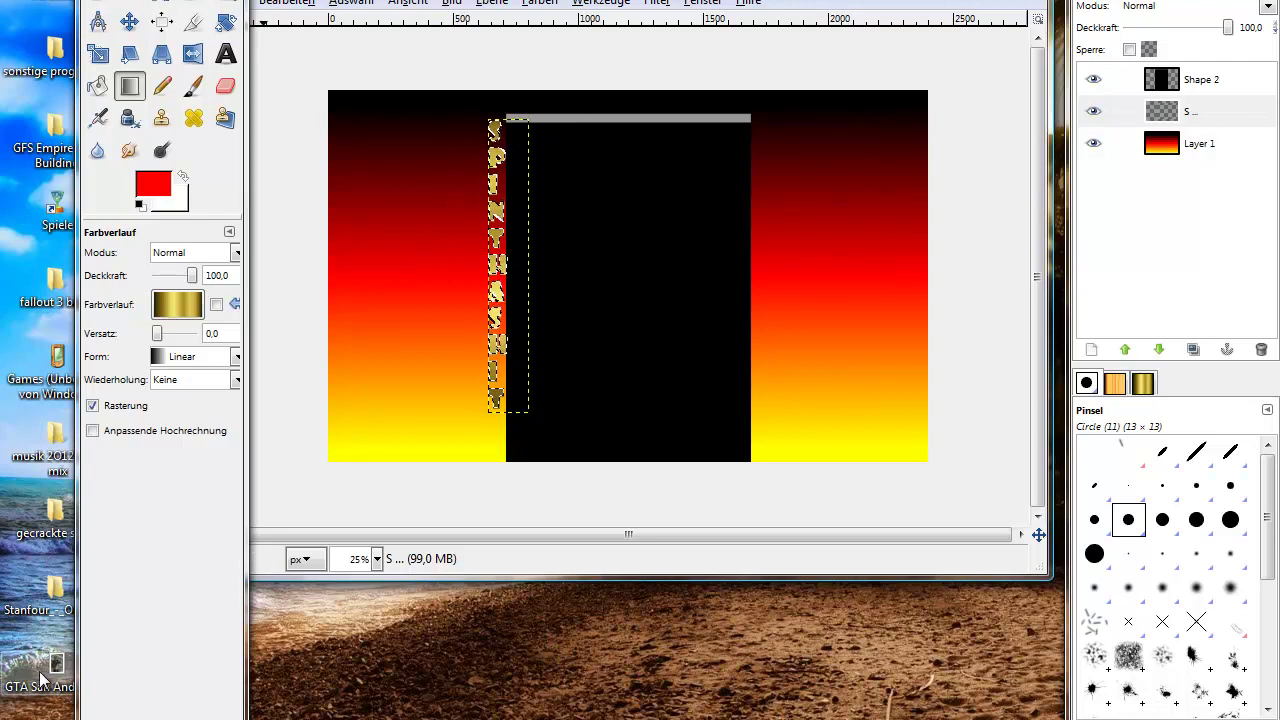
Drop the saved character PNG onto the canvas as a new layer, undoing an accidental panel move.
drag(691, 335, 729, 331)
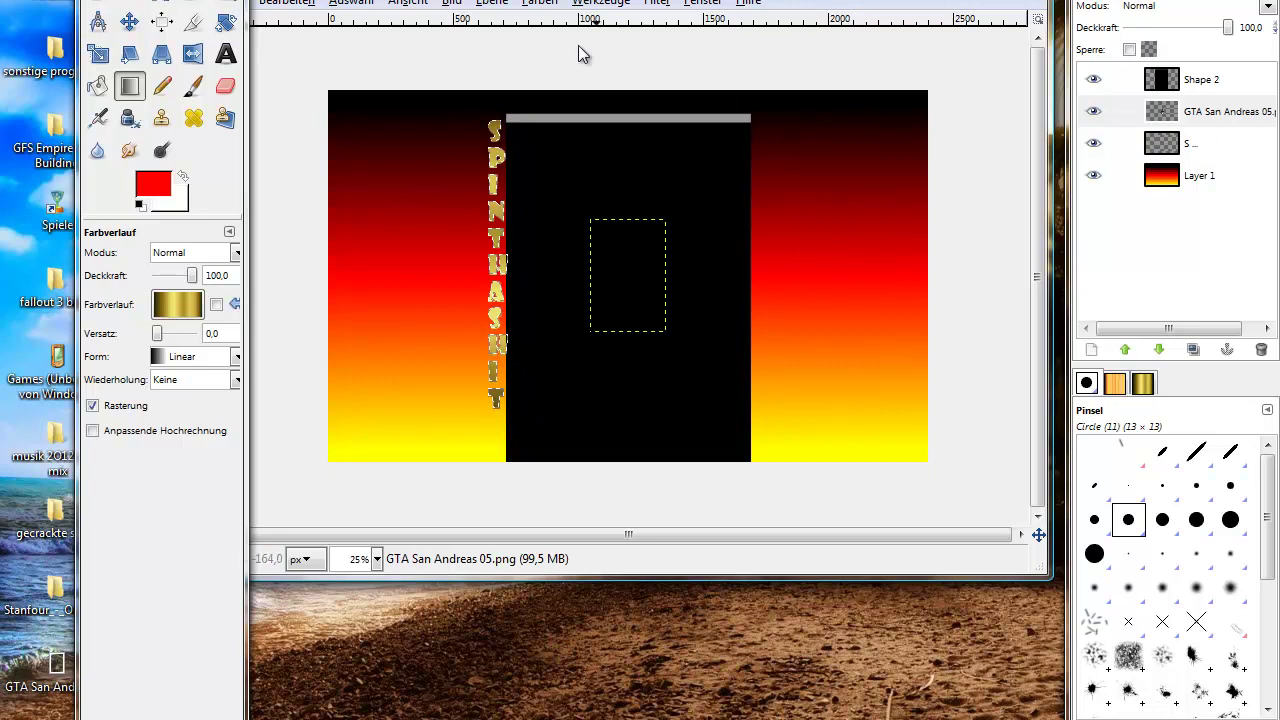
click(133, 23)
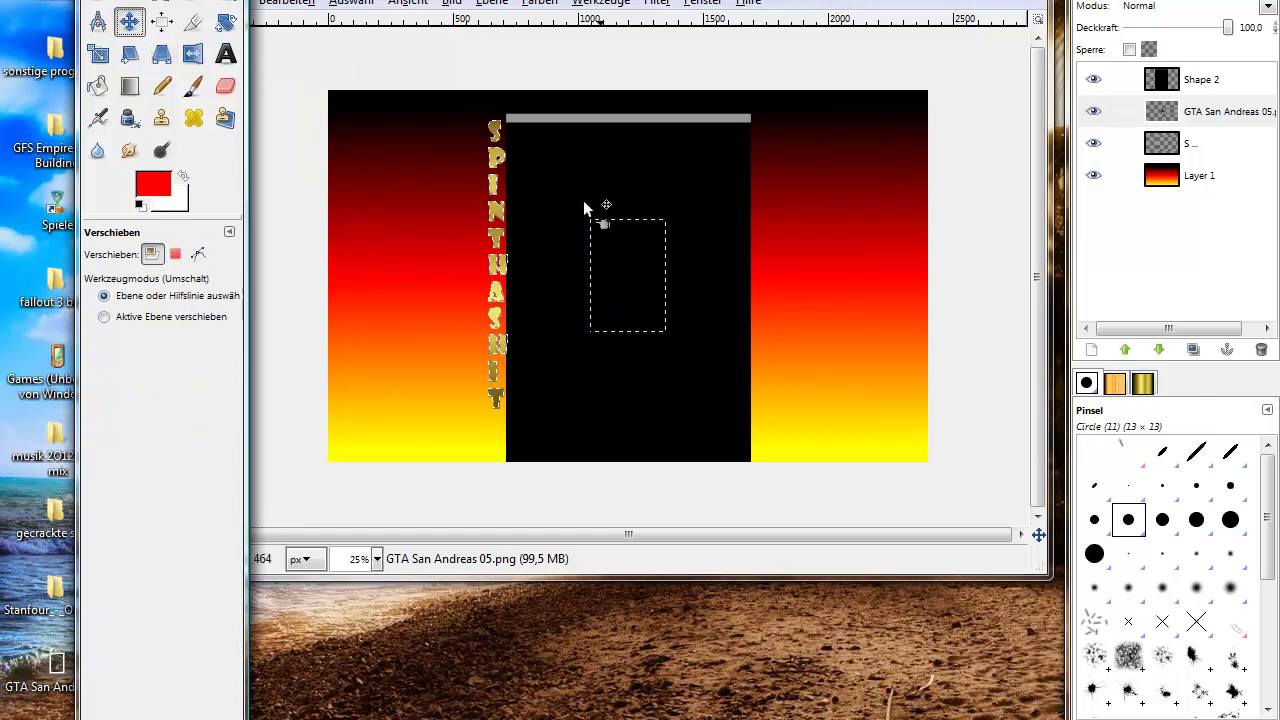
drag(626, 277, 704, 270)
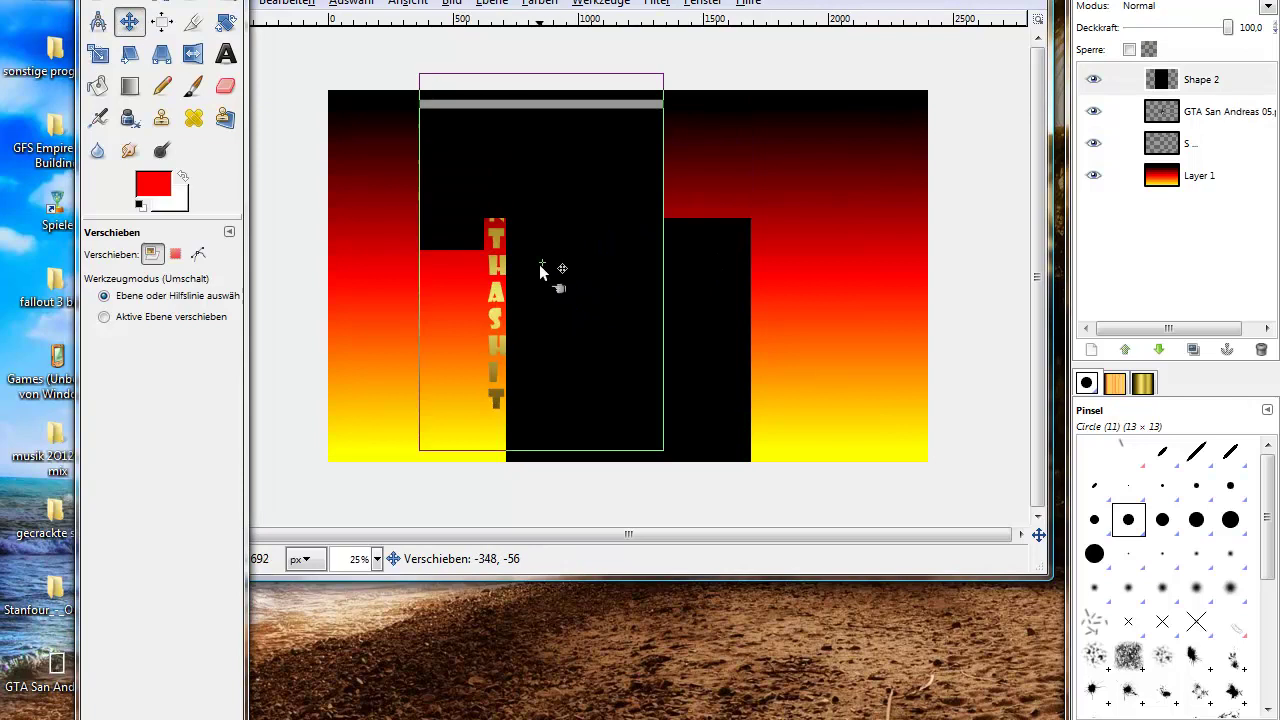
drag(619, 267, 539, 265)
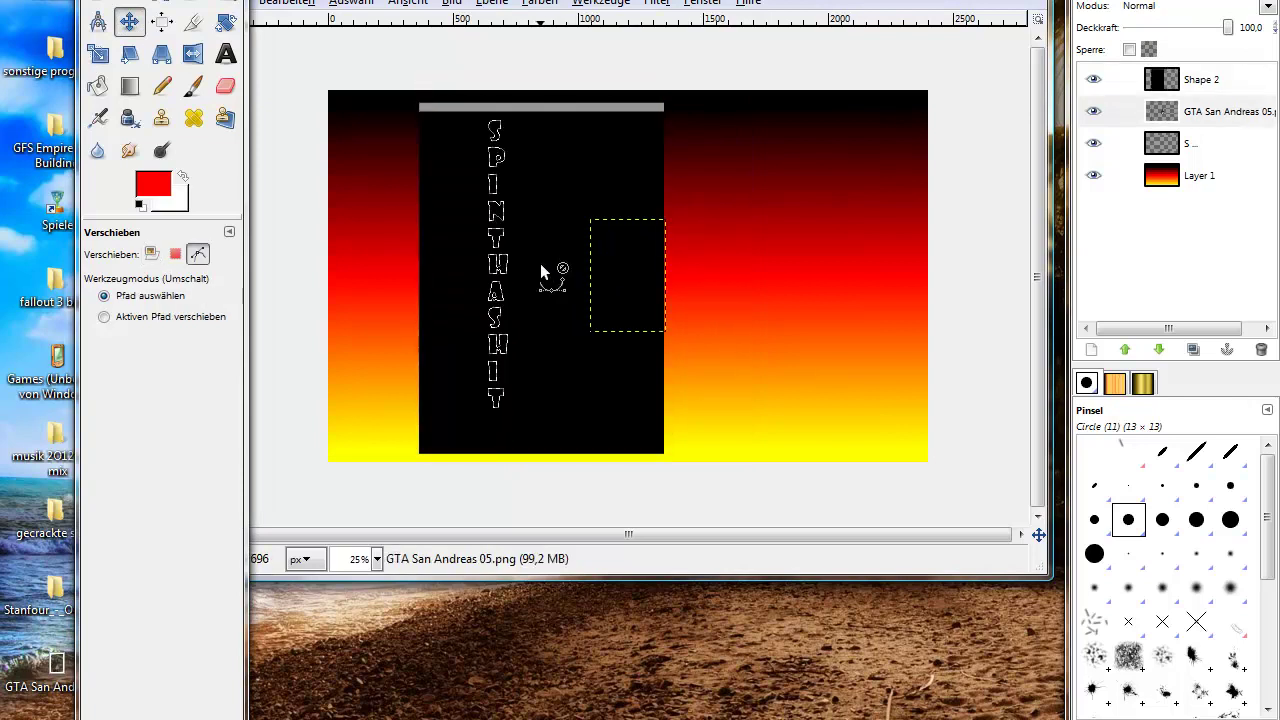
key(ctrl+z)
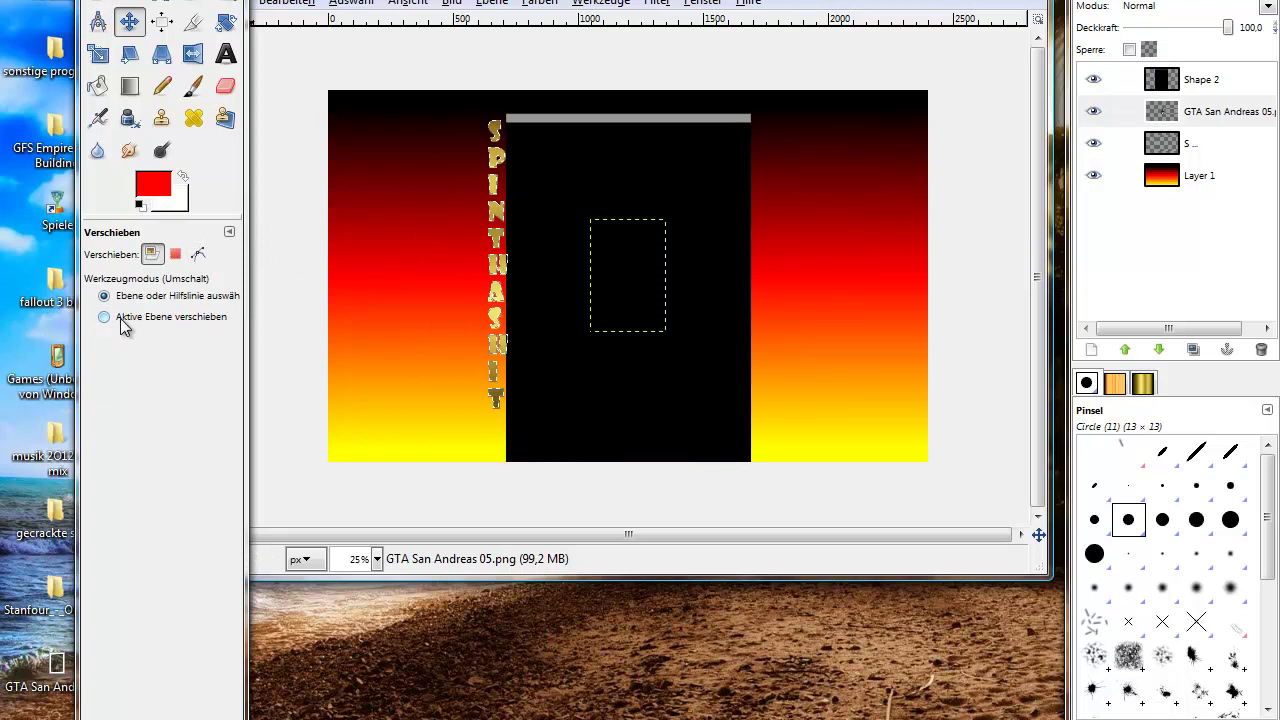
With the Move tool on active layer only, place the character right of the black panel, near the top.
click(120, 318)
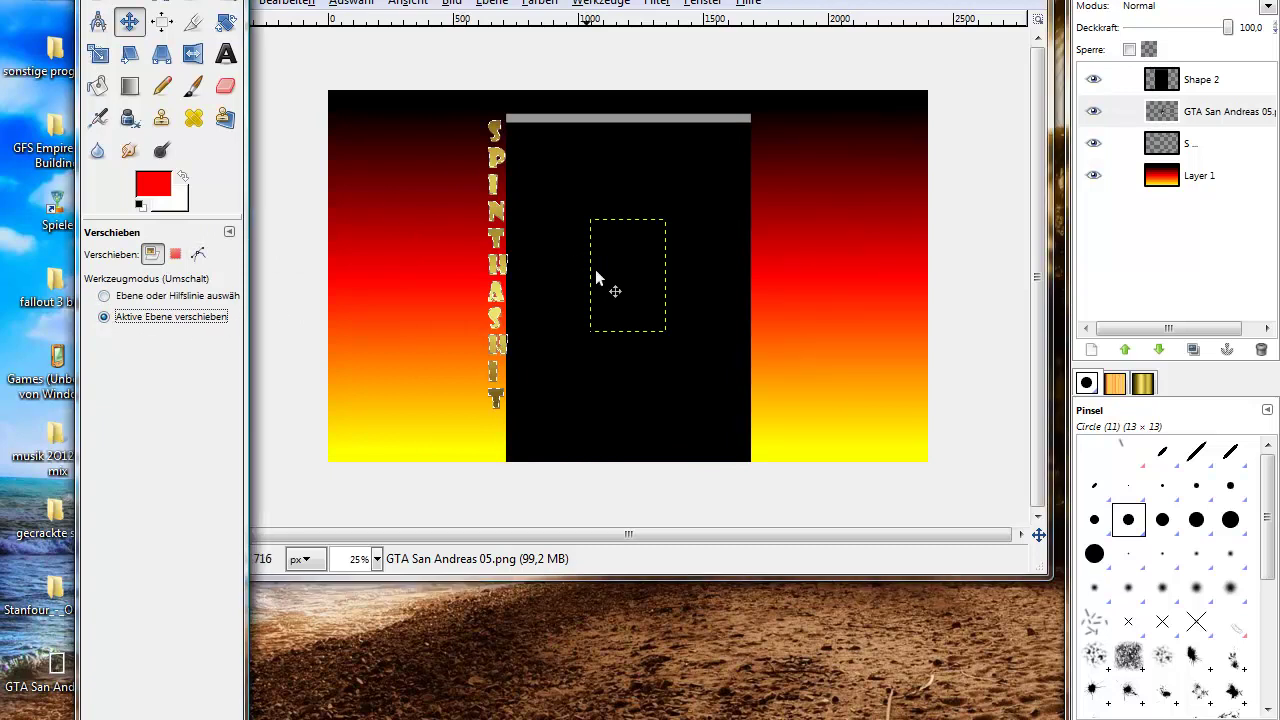
drag(641, 277, 642, 277)
mouse_move(768, 265)
mouse_down()
mouse_move(766, 195)
mouse_move(752, 206)
mouse_up()
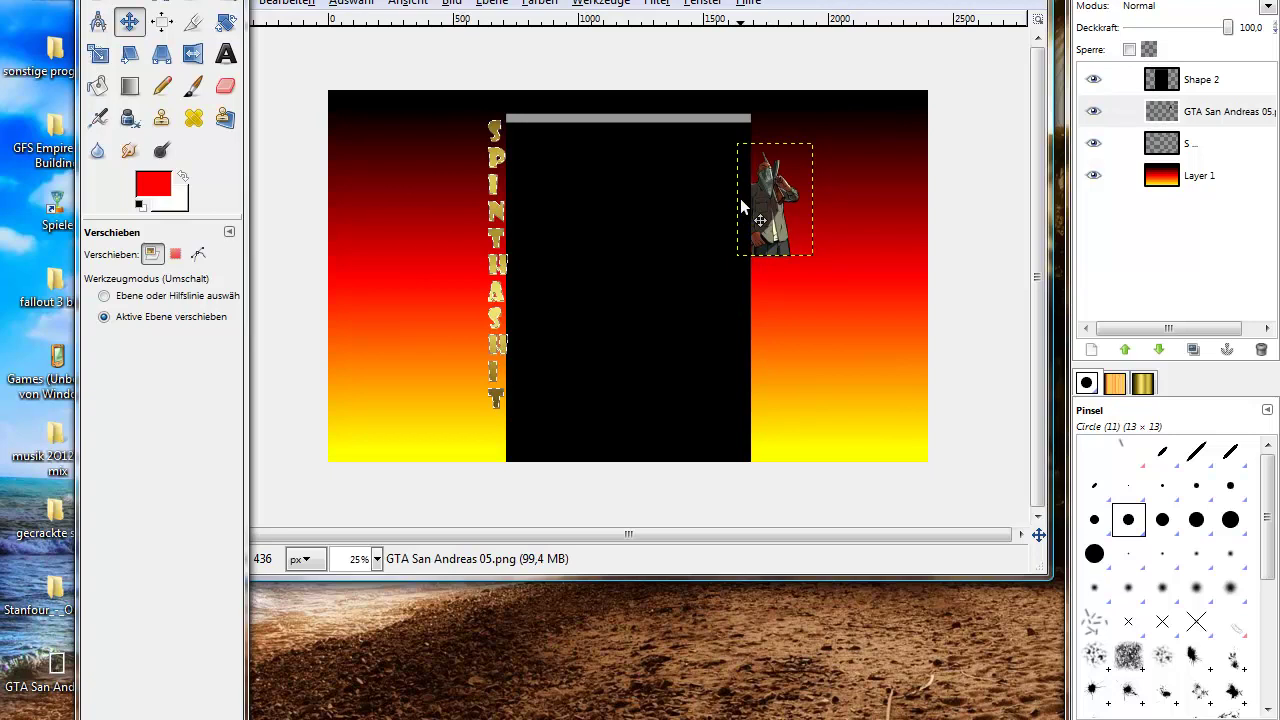
scroll(826, 203, up, 2)
scroll(865, 163, up, 1)
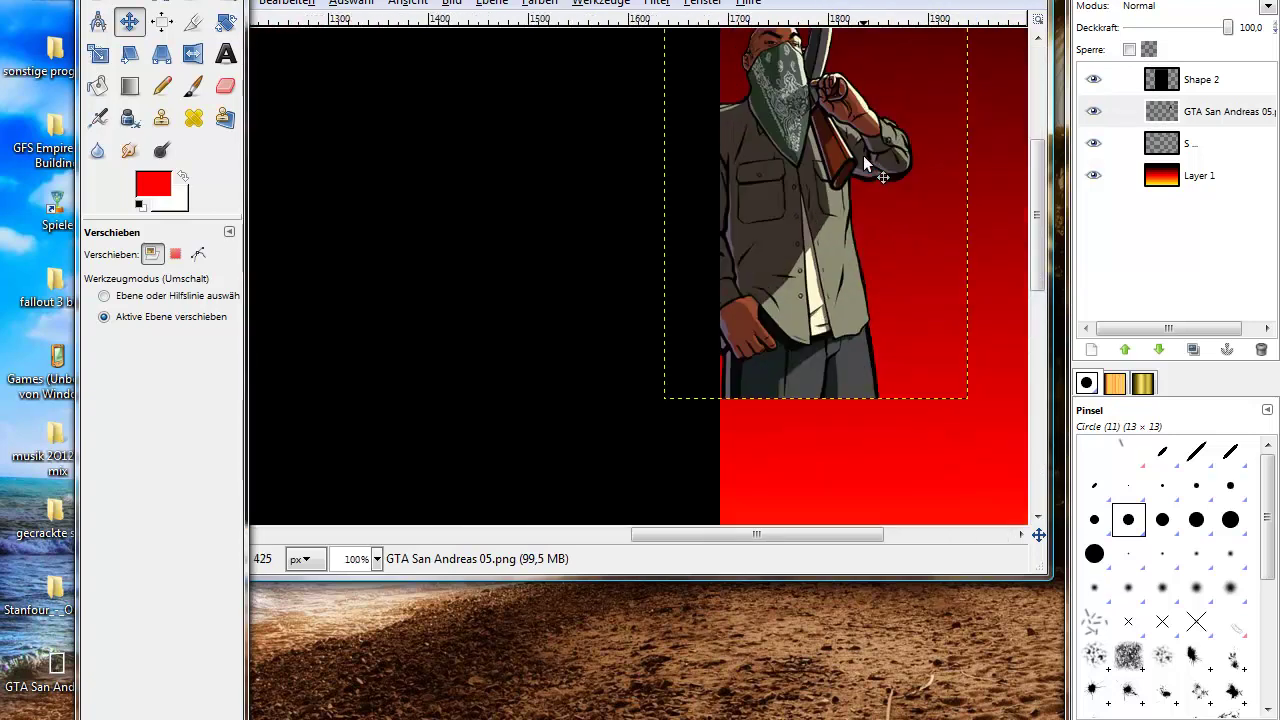
scroll(850, 153, right, 2)
scroll(530, 120, down, 1)
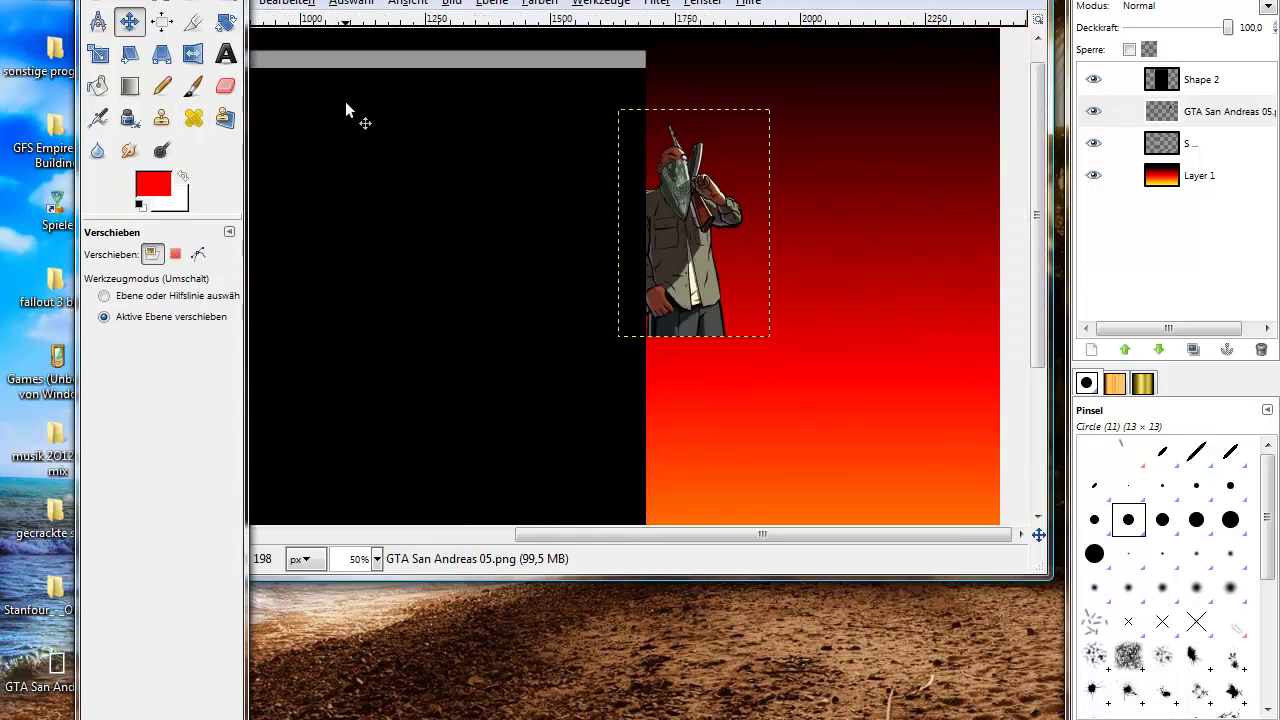
scroll(345, 103, down, 2)
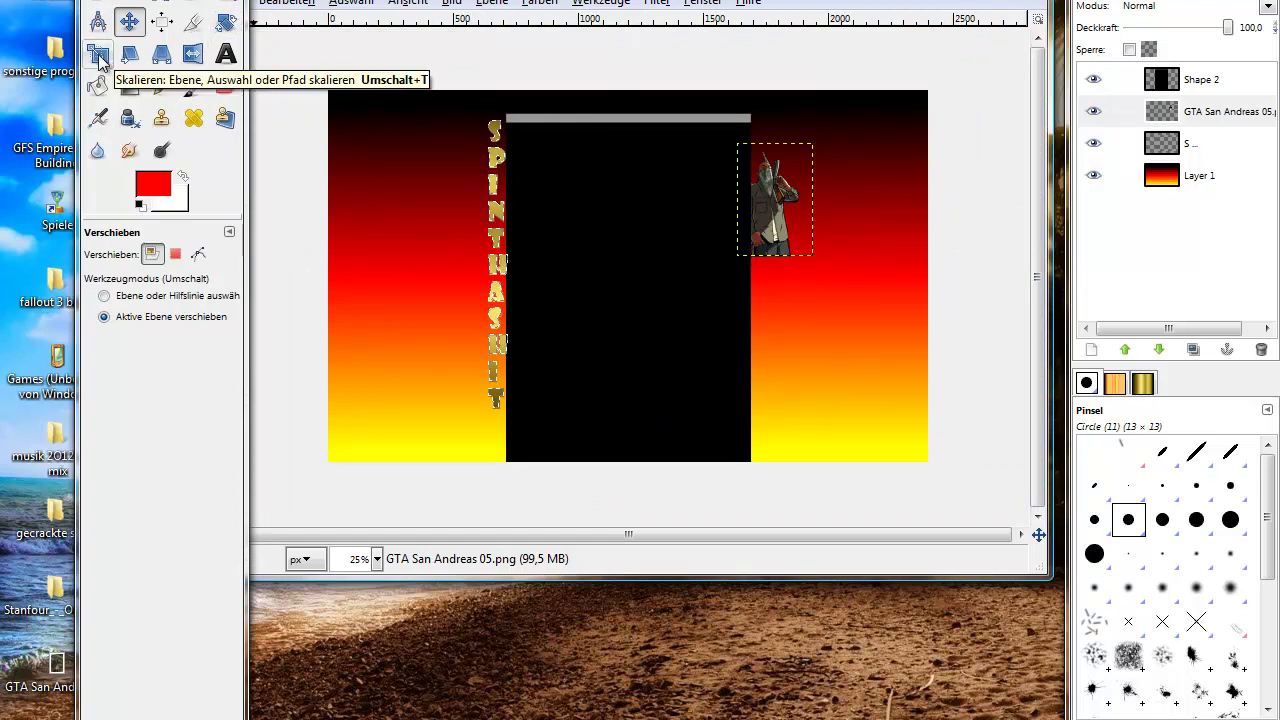
drag(425, 5, 500, 9)
Save the image under the new name spinthashitbackground.jpg.
click(304, 7)
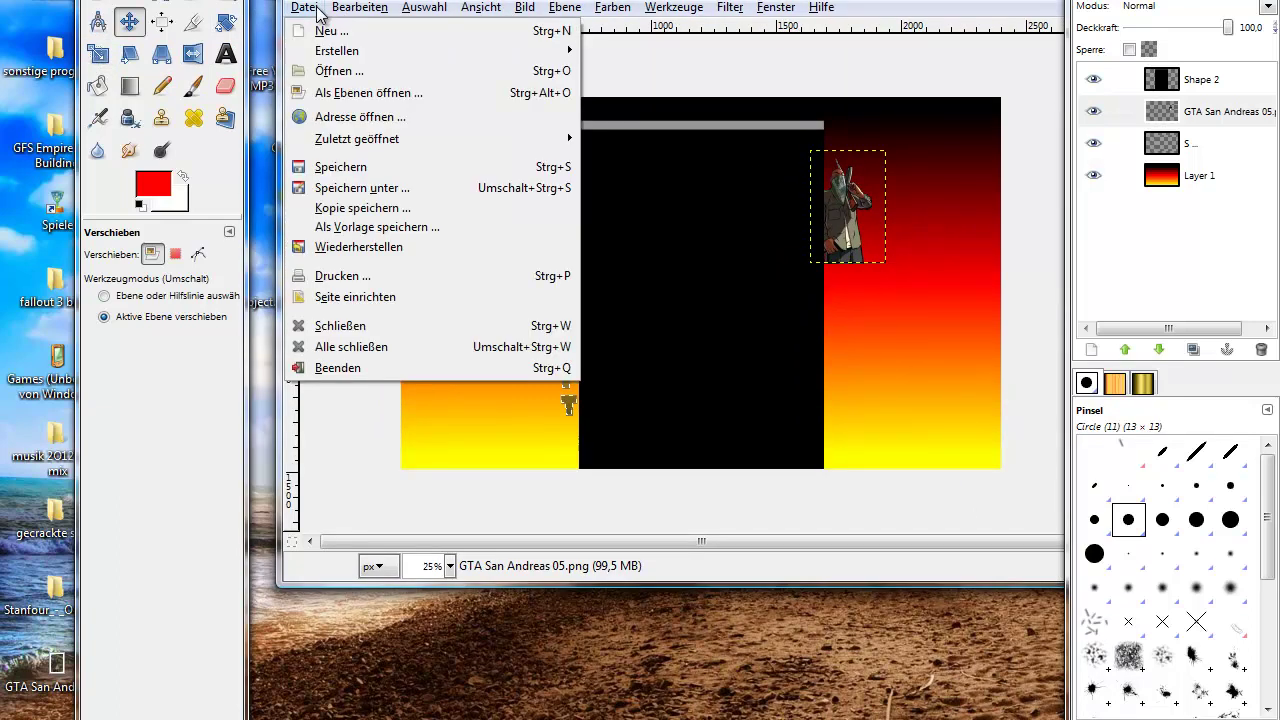
click(365, 188)
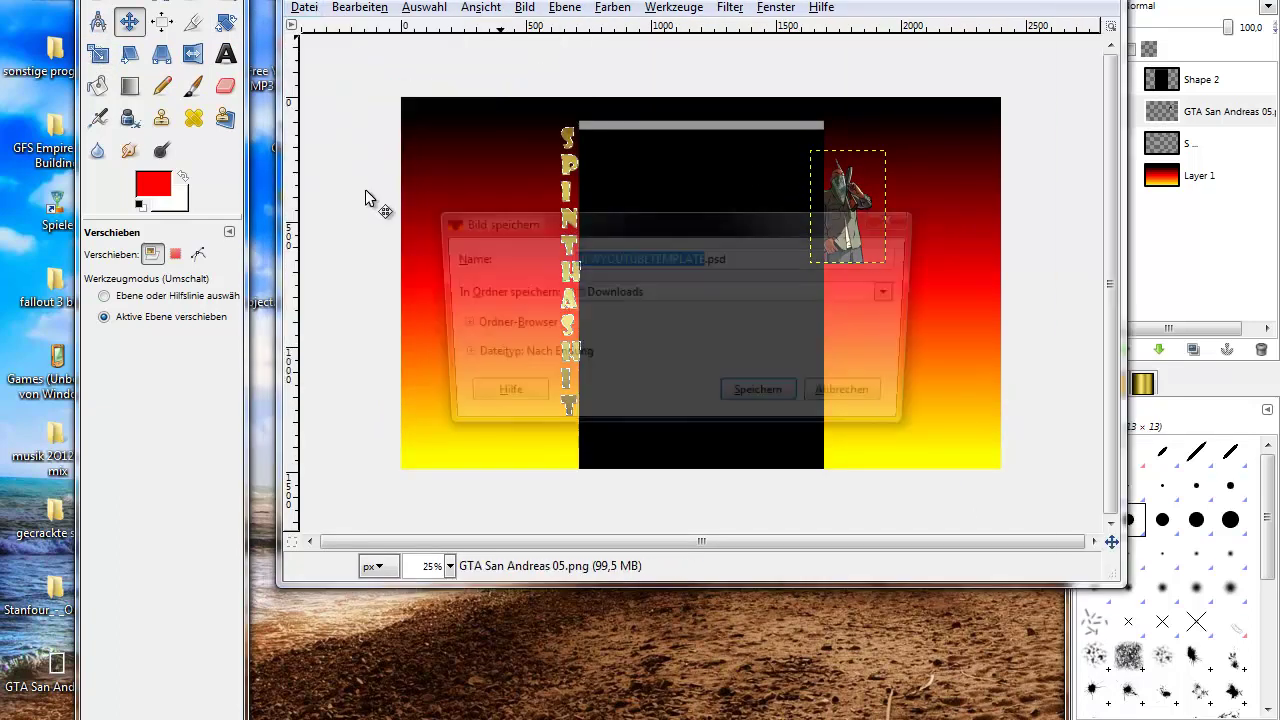
drag(735, 260, 708, 262)
text(jpg)
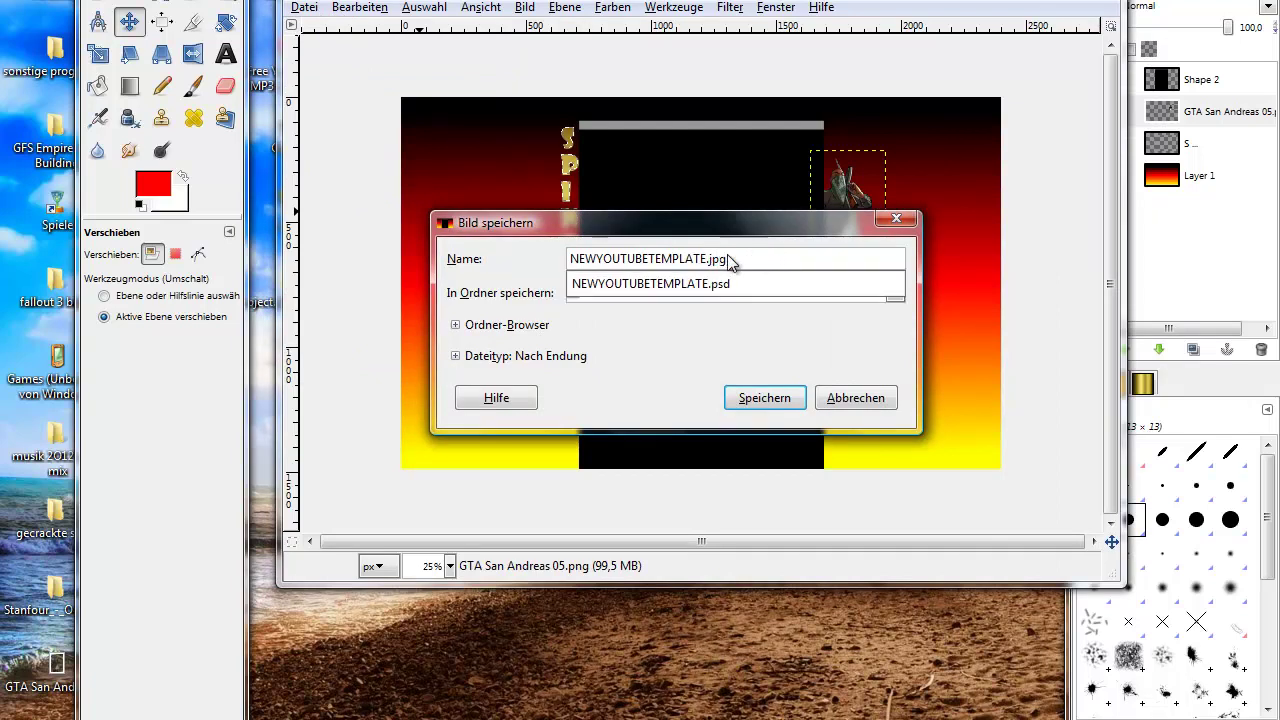
drag(708, 260, 492, 261)
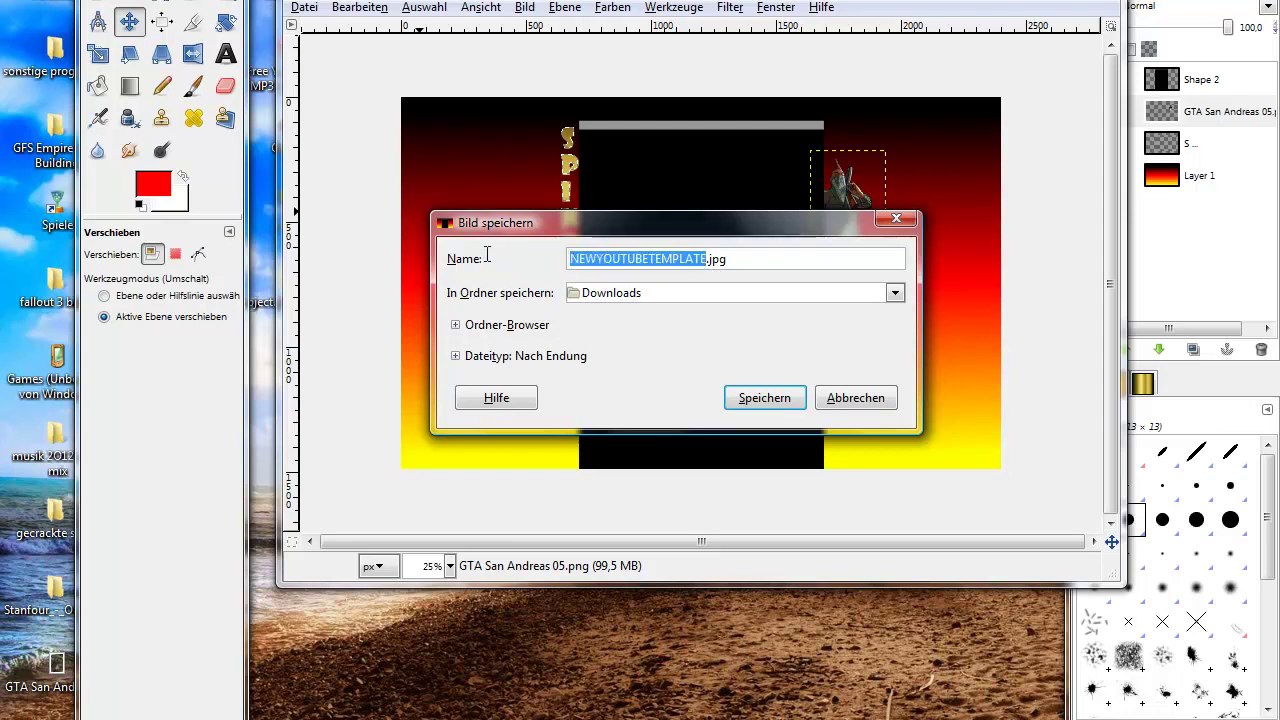
text(spinthashit)
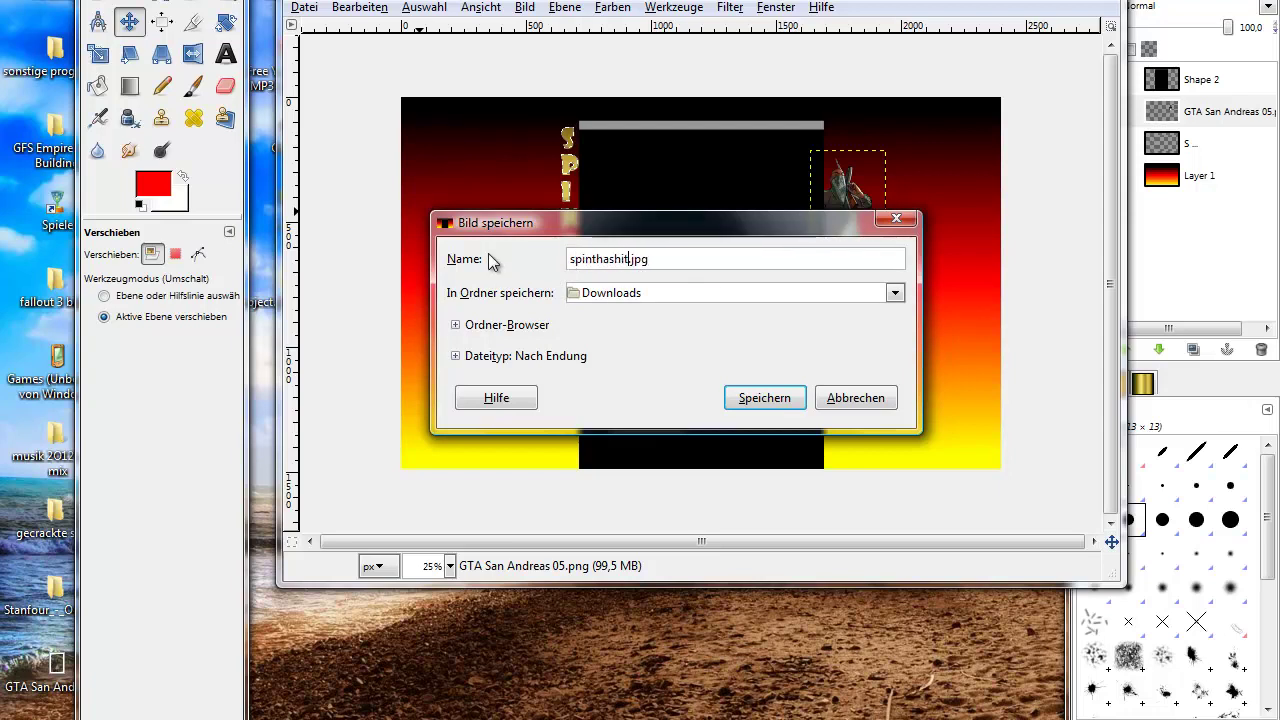
text(background)
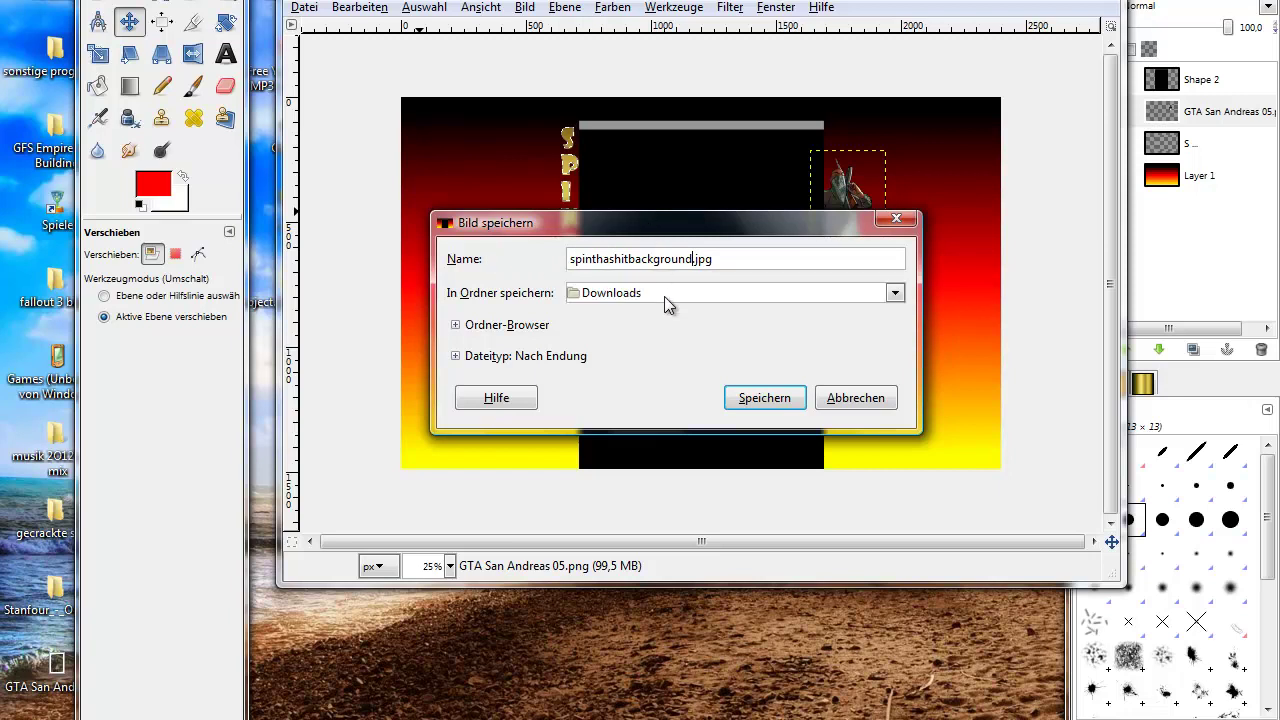
Save to the Desktop, flattening the layers and confirming the JPEG export settings.
click(668, 292)
click(640, 342)
click(705, 356)
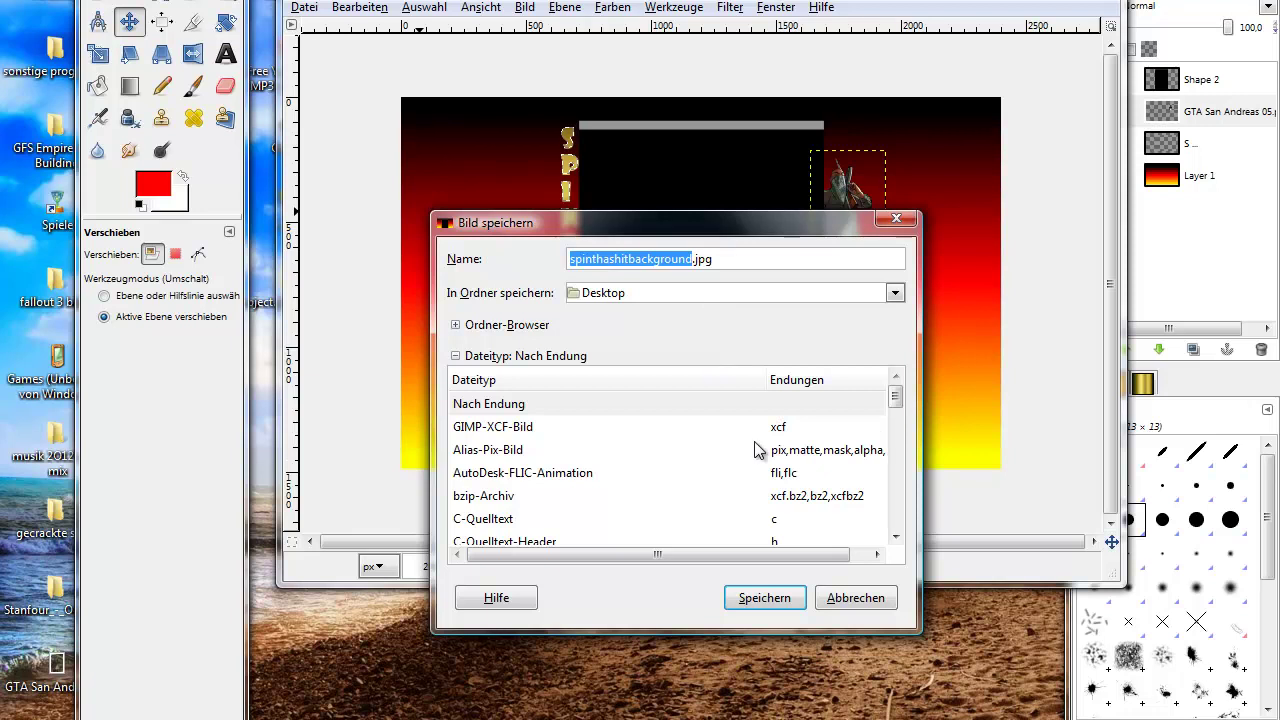
click(785, 596)
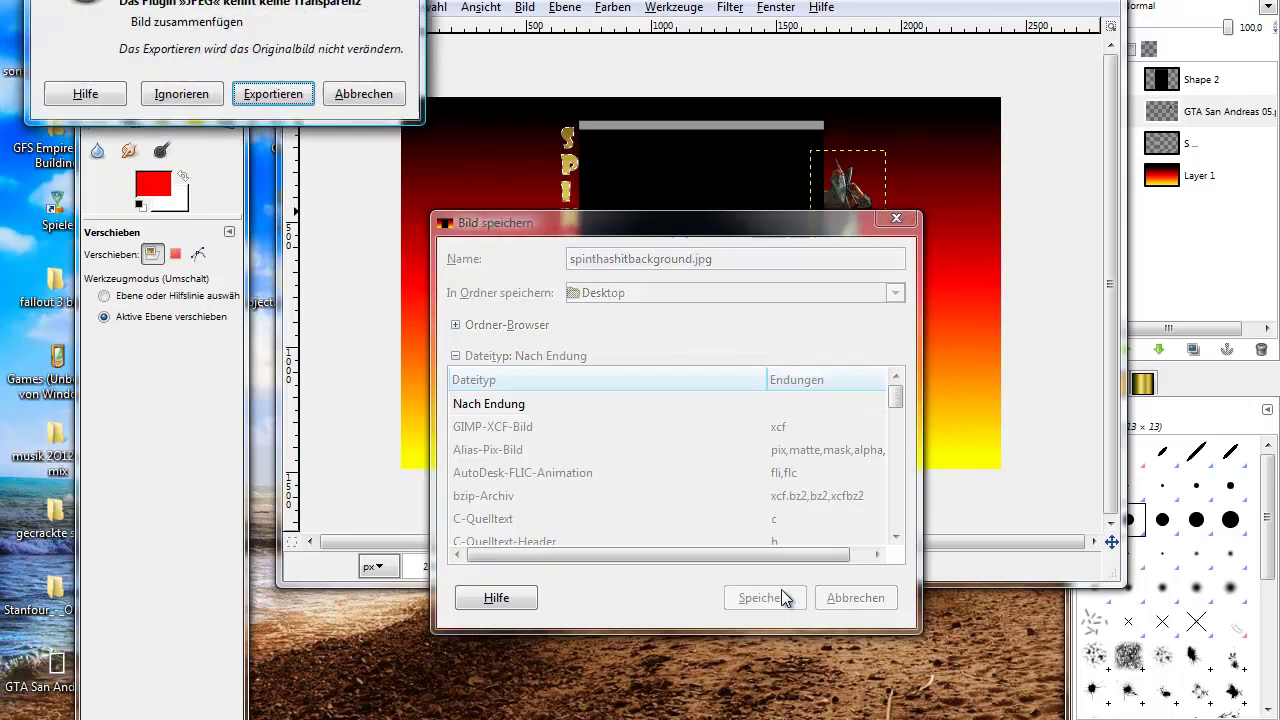
click(272, 93)
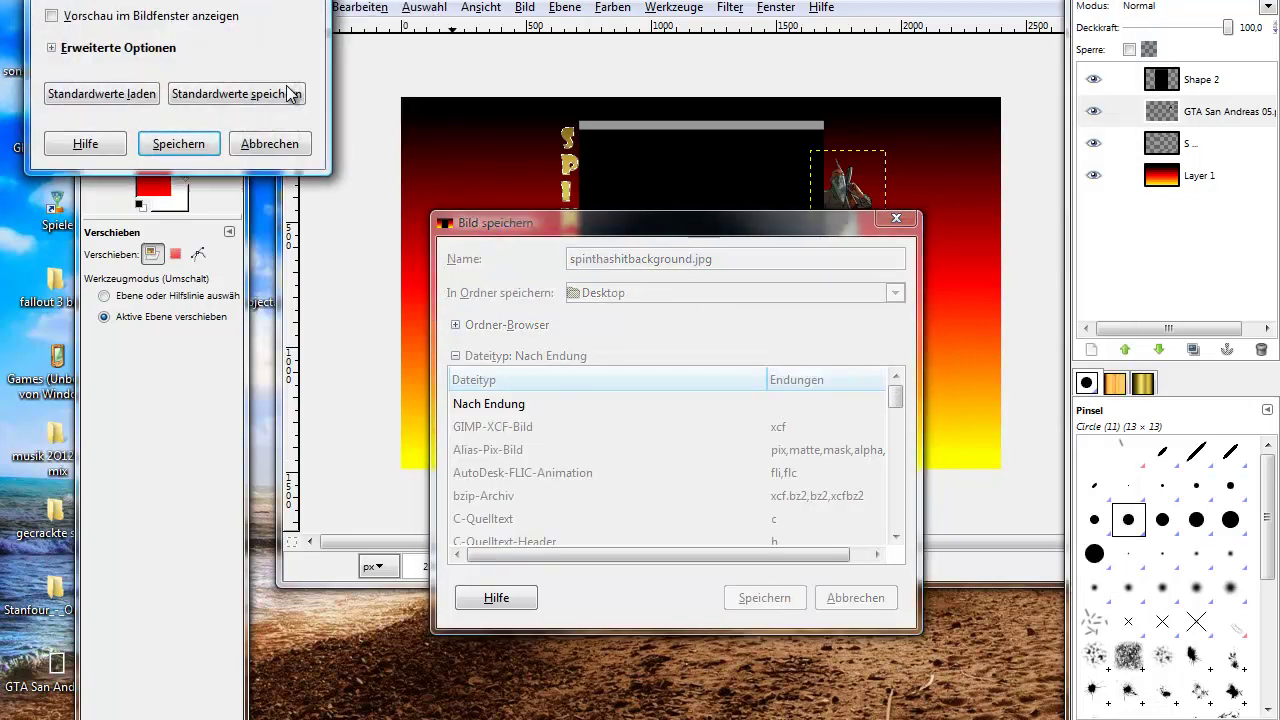
click(195, 145)
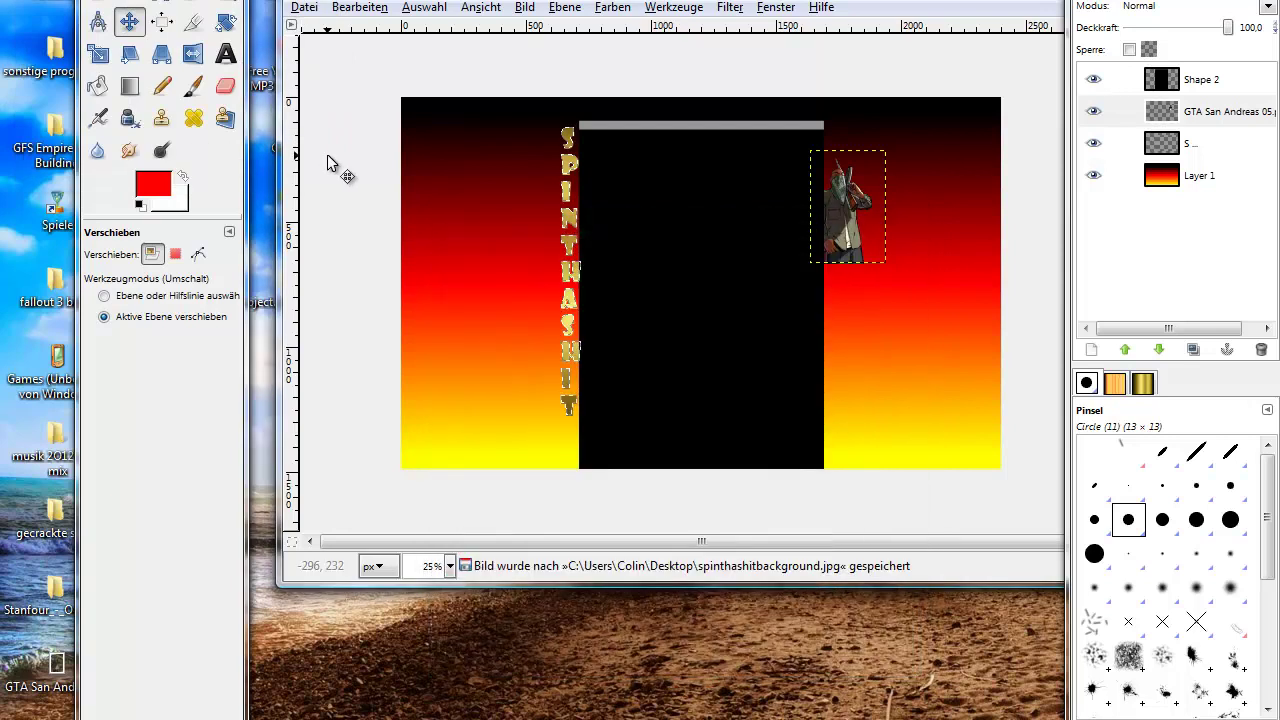